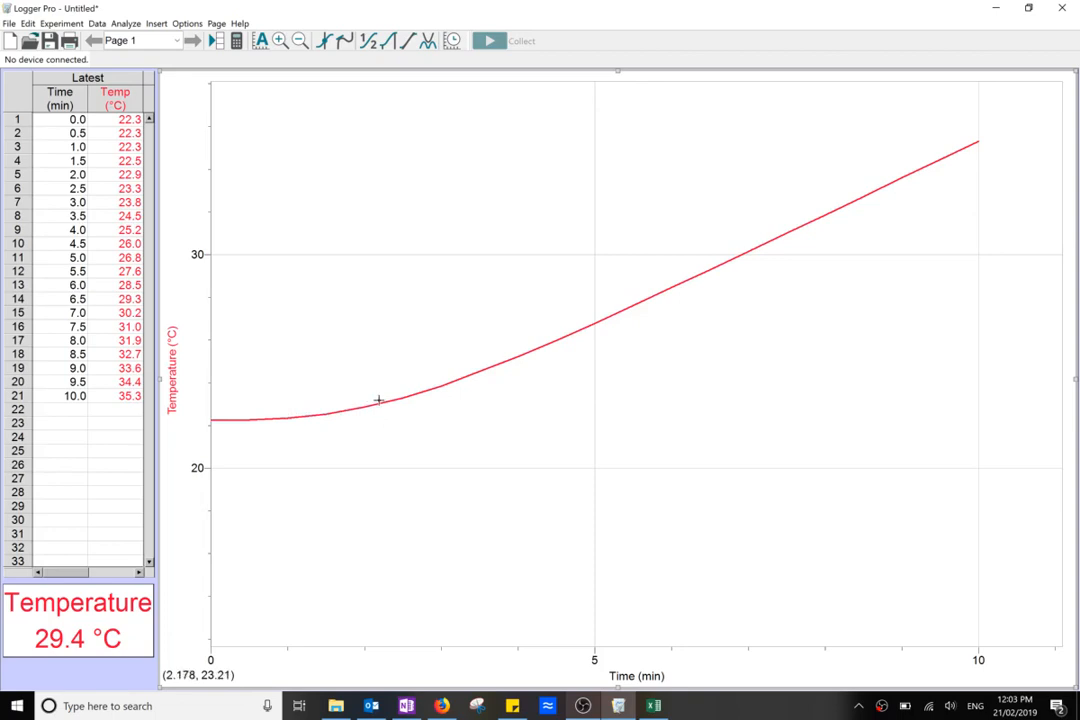
{"action": "left_click_drag", "start_coordinate": [467, 375], "coordinate": [569, 321]}
{"action": "left_click_drag", "start_coordinate": [835, 250], "coordinate": [978, 122]}
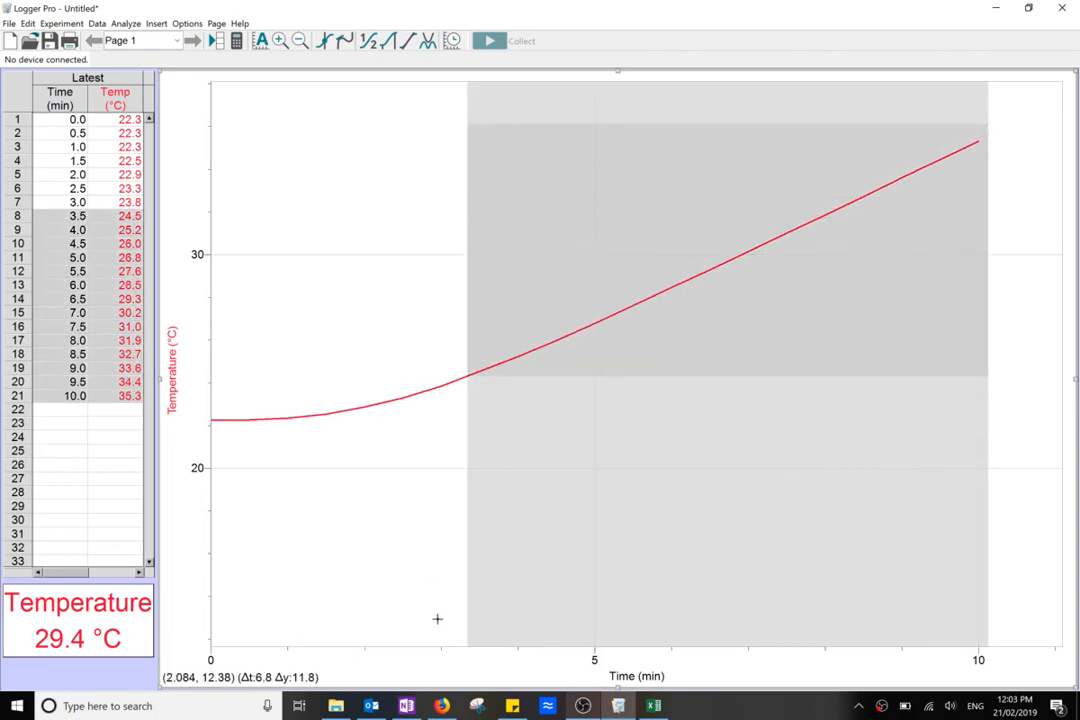
{"action": "left_click", "coordinate": [469, 375]}
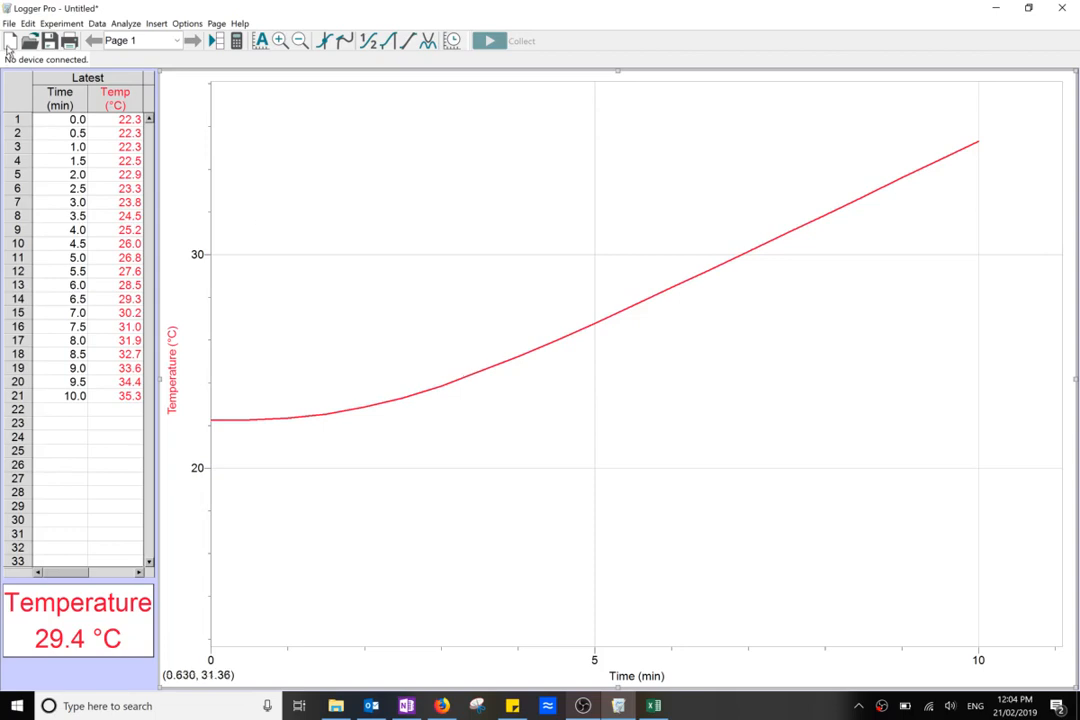
{"action": "left_click", "coordinate": [44, 147]}
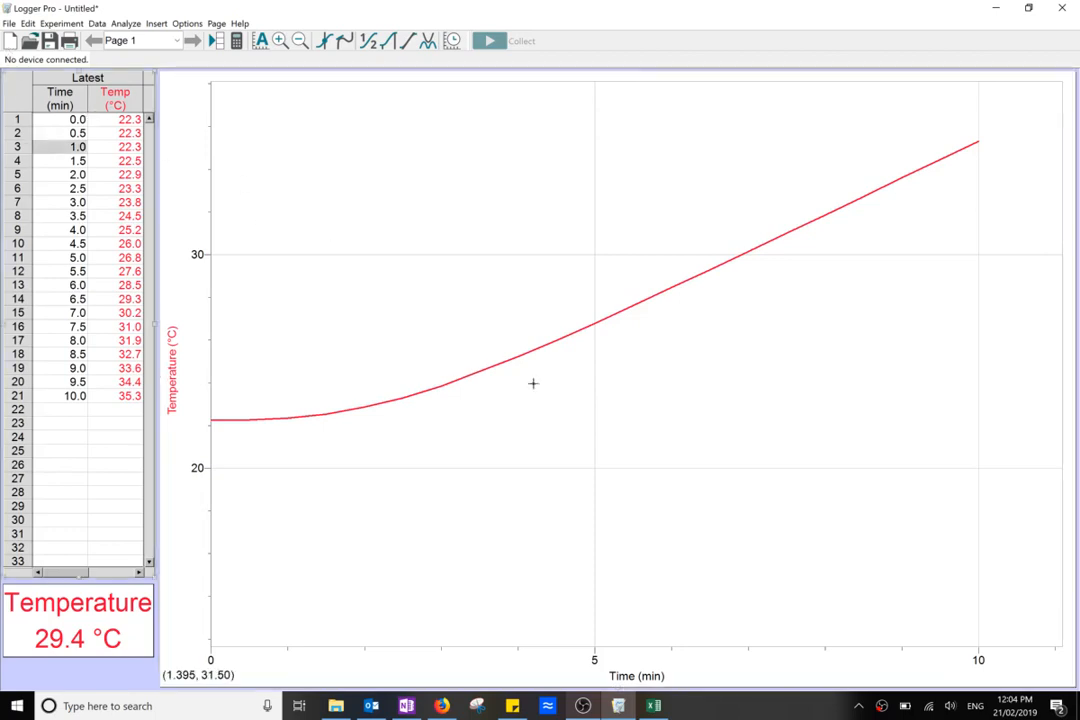
Apply a linear fit to the temperature curve from 4.0 to 9.5 minutes, then remove the fit and clear the selection
{"action": "left_click_drag", "start_coordinate": [487, 392], "coordinate": [975, 126]}
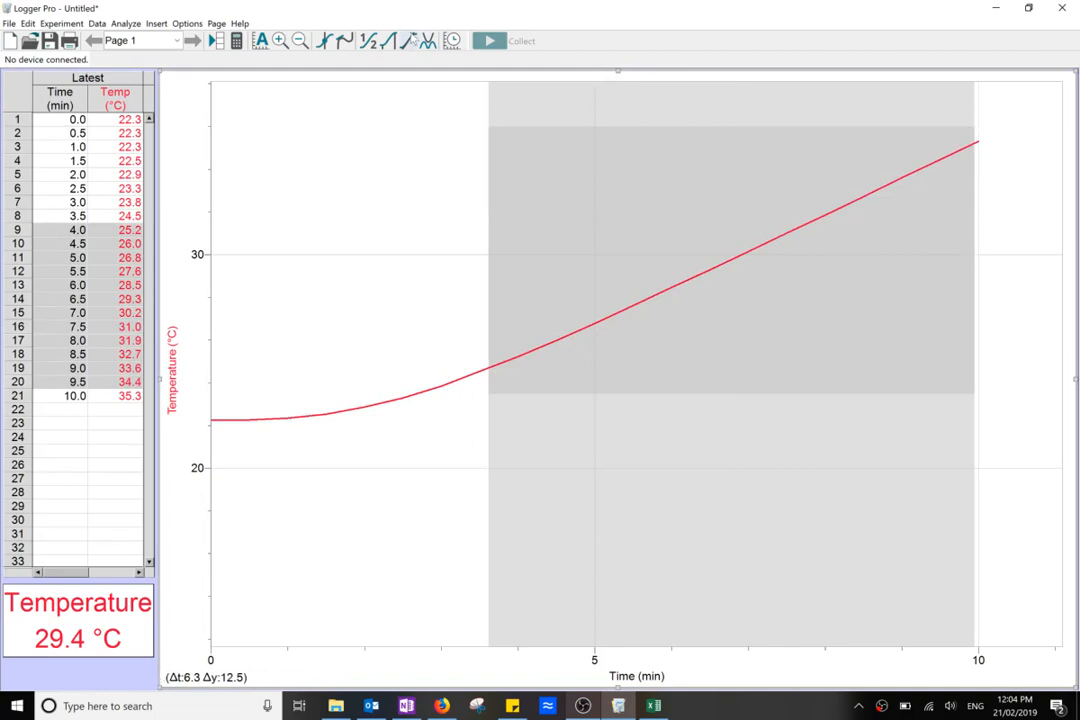
{"action": "left_click", "coordinate": [350, 40]}
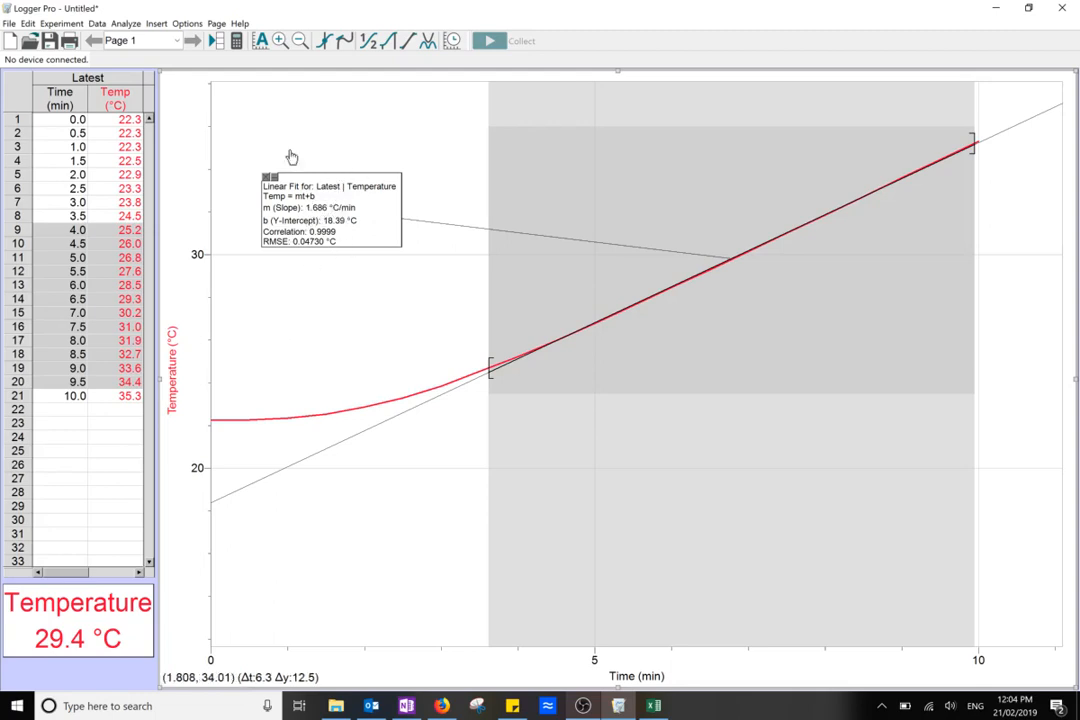
{"action": "left_click", "coordinate": [268, 177]}
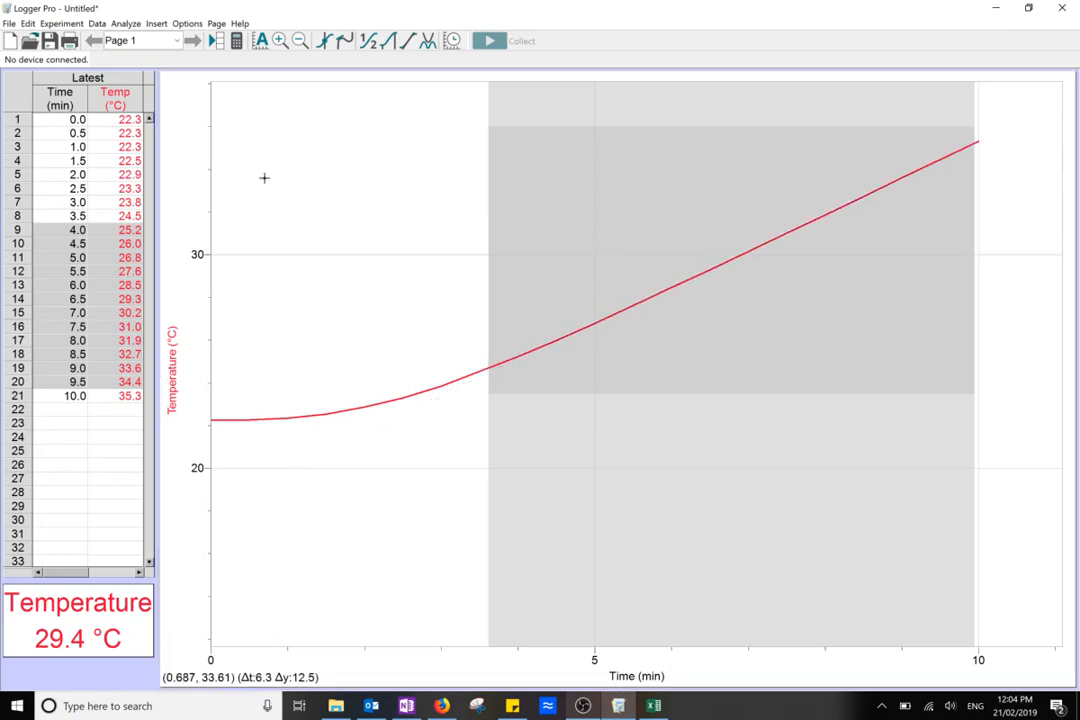
{"action": "left_click", "coordinate": [274, 126]}
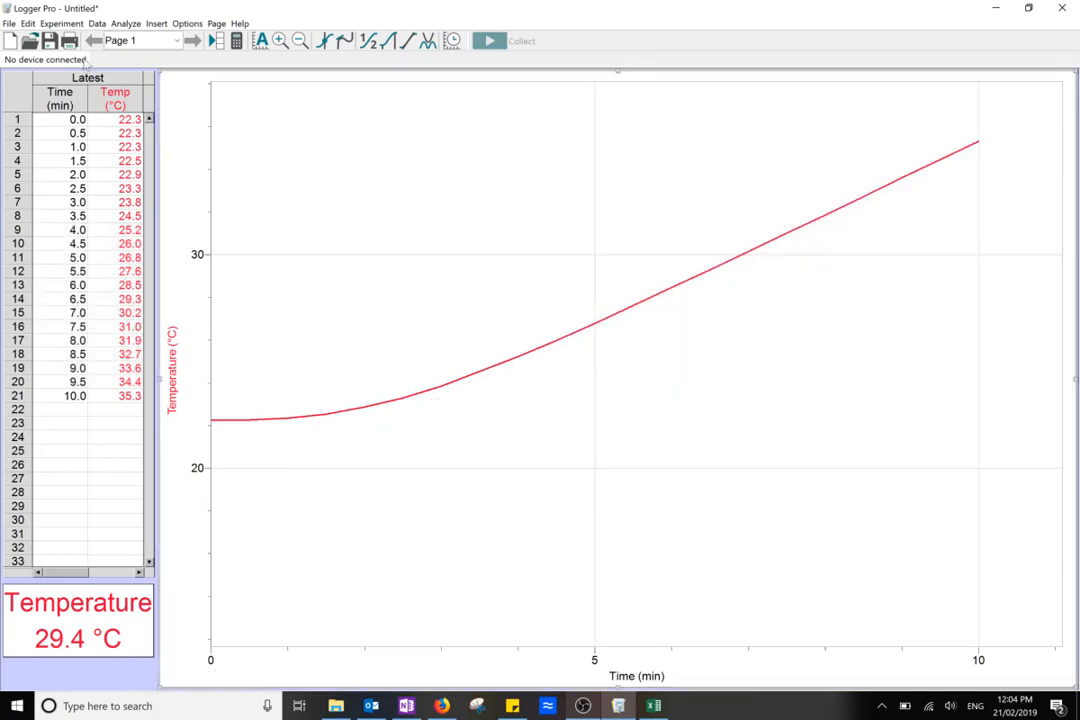
Export the time and temperature data as a CSV file named Untitled to the Desktop
{"action": "left_click", "coordinate": [10, 23]}
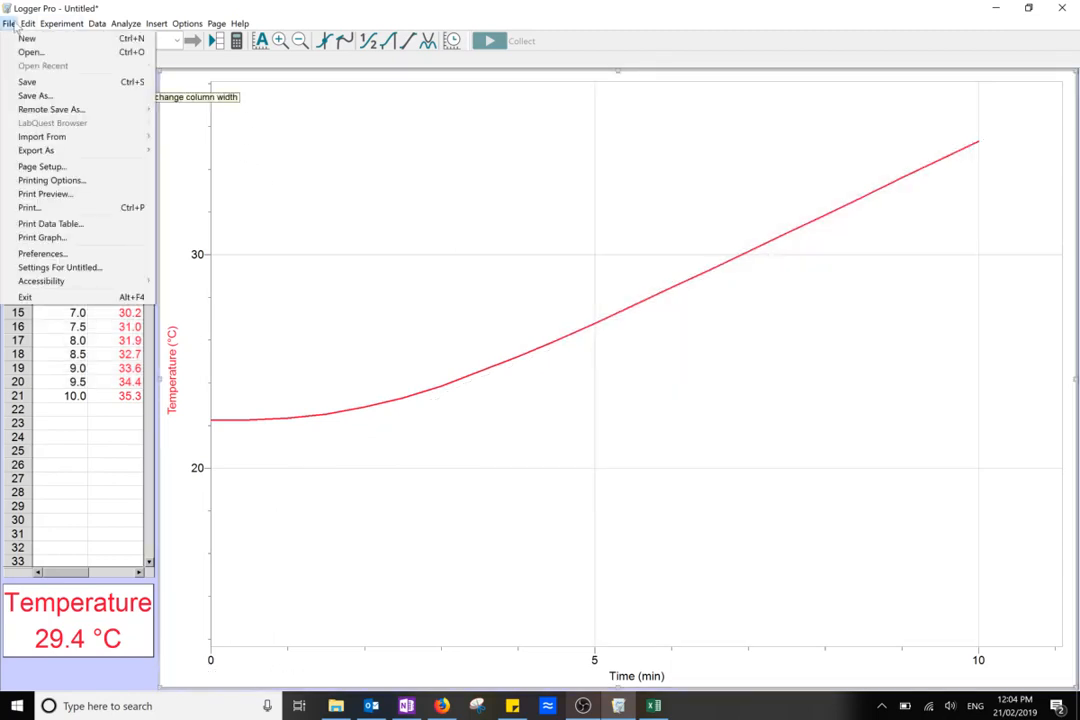
{"action": "mouse_move", "coordinate": [62, 148]}
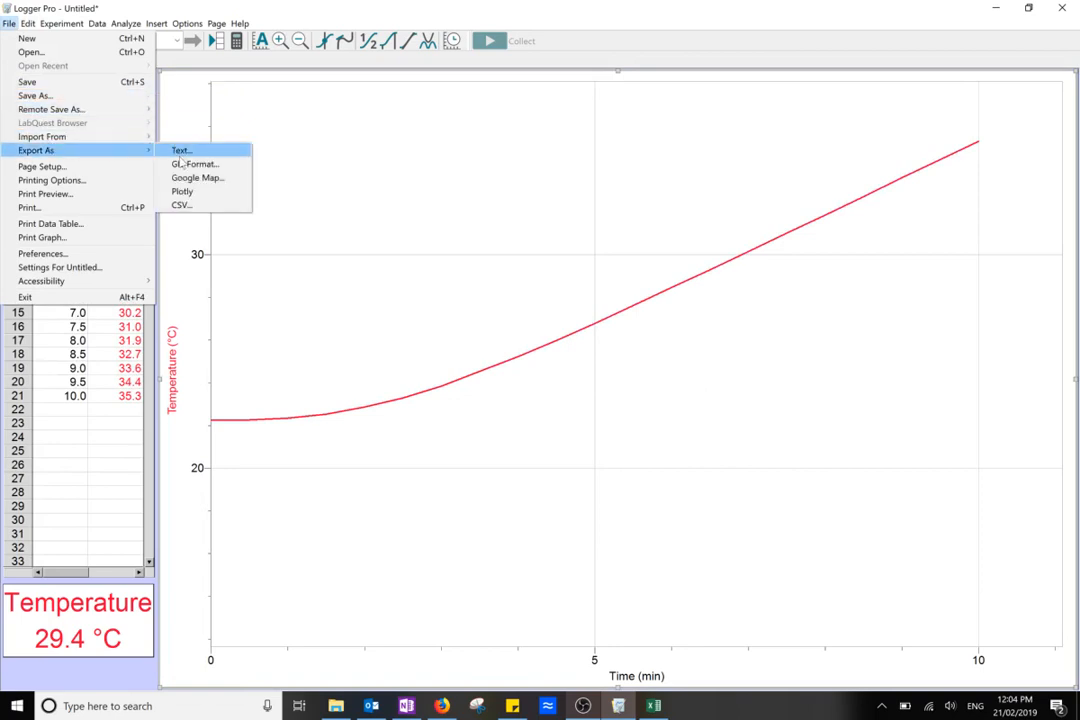
{"action": "left_click", "coordinate": [190, 209]}
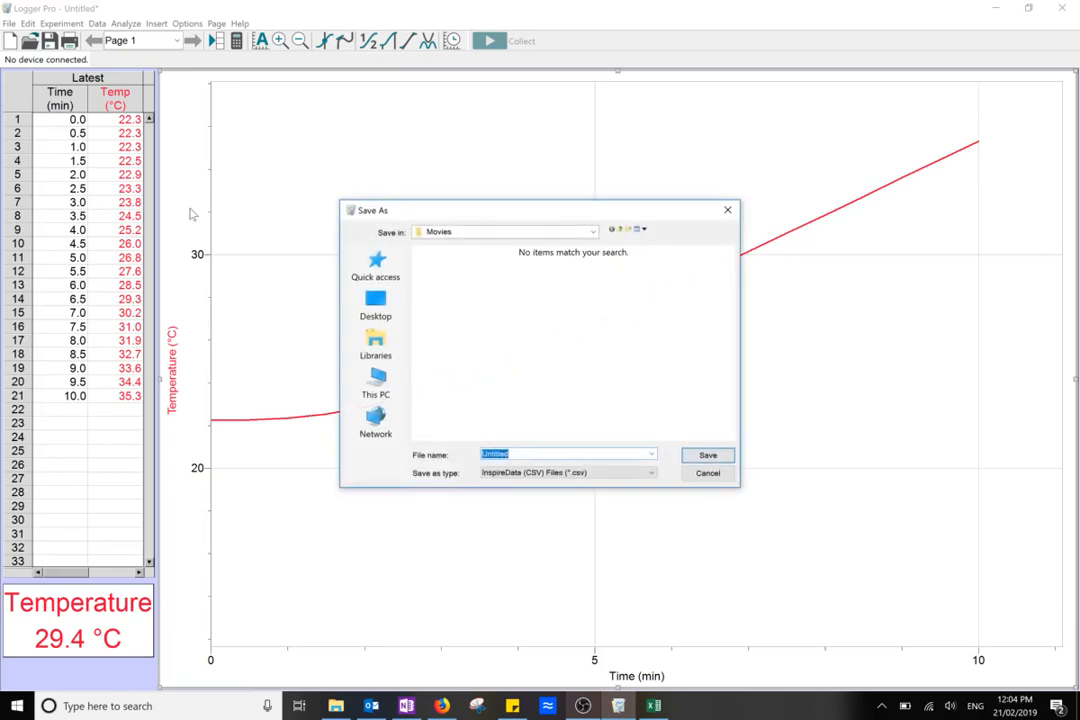
{"action": "left_click", "coordinate": [375, 305]}
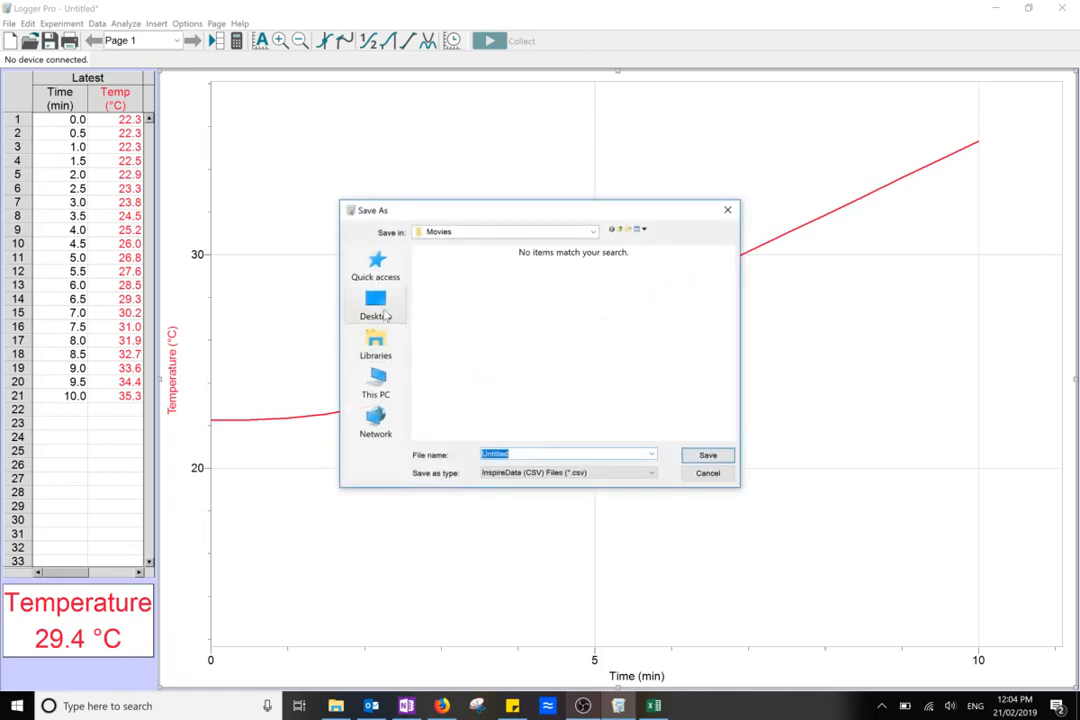
{"action": "left_click", "coordinate": [707, 456]}
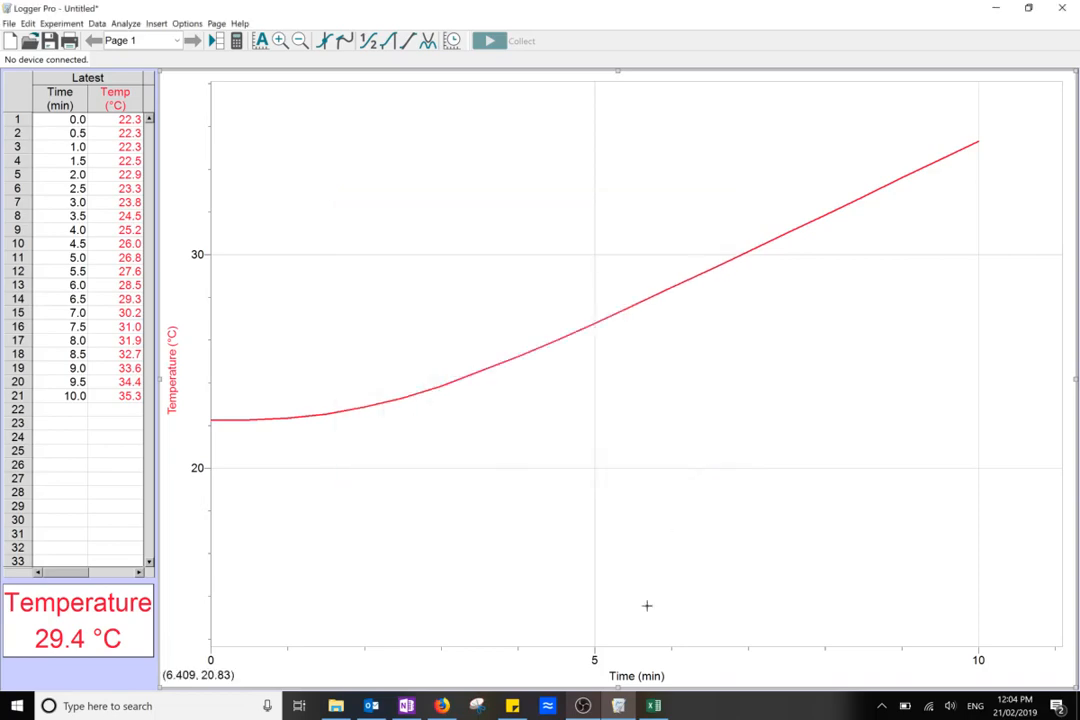
Minimize the open windows and open the exported Untitled CSV file from the desktop in Excel
{"action": "left_click", "coordinate": [995, 13]}
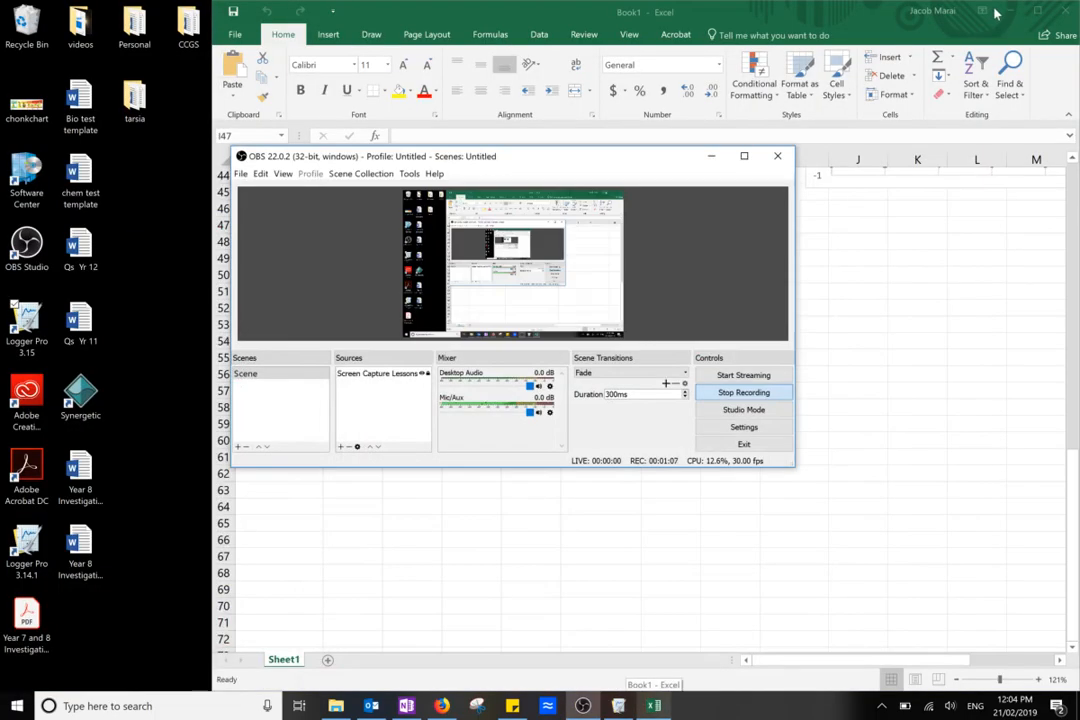
{"action": "left_click", "coordinate": [1010, 12]}
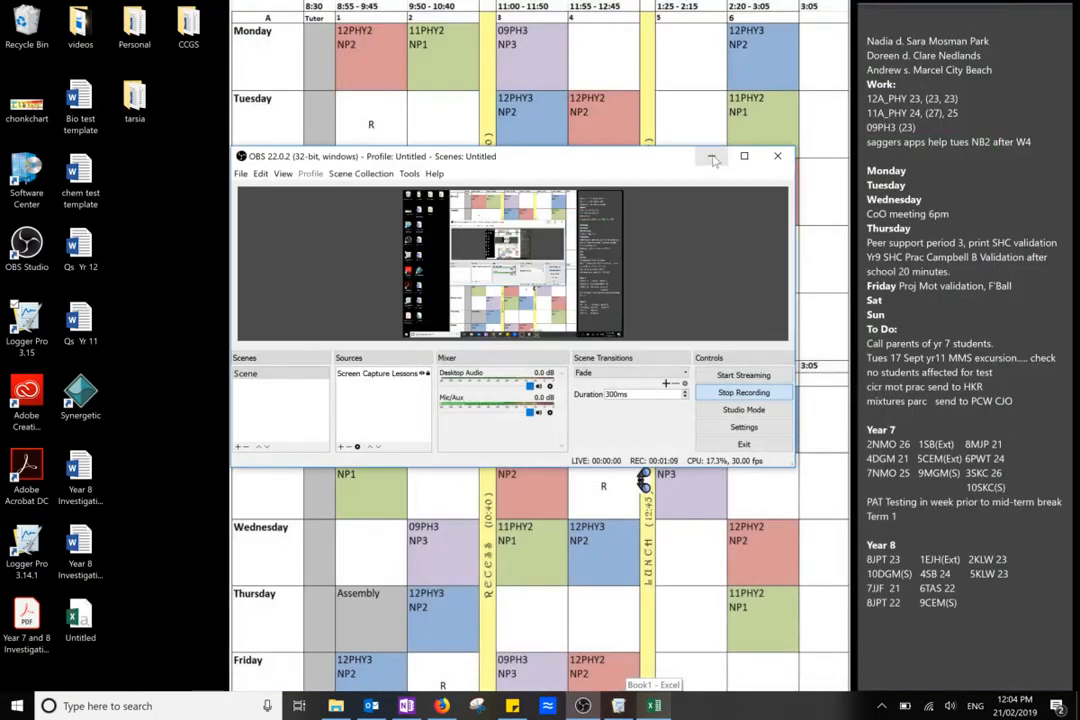
{"action": "left_click", "coordinate": [1062, 8]}
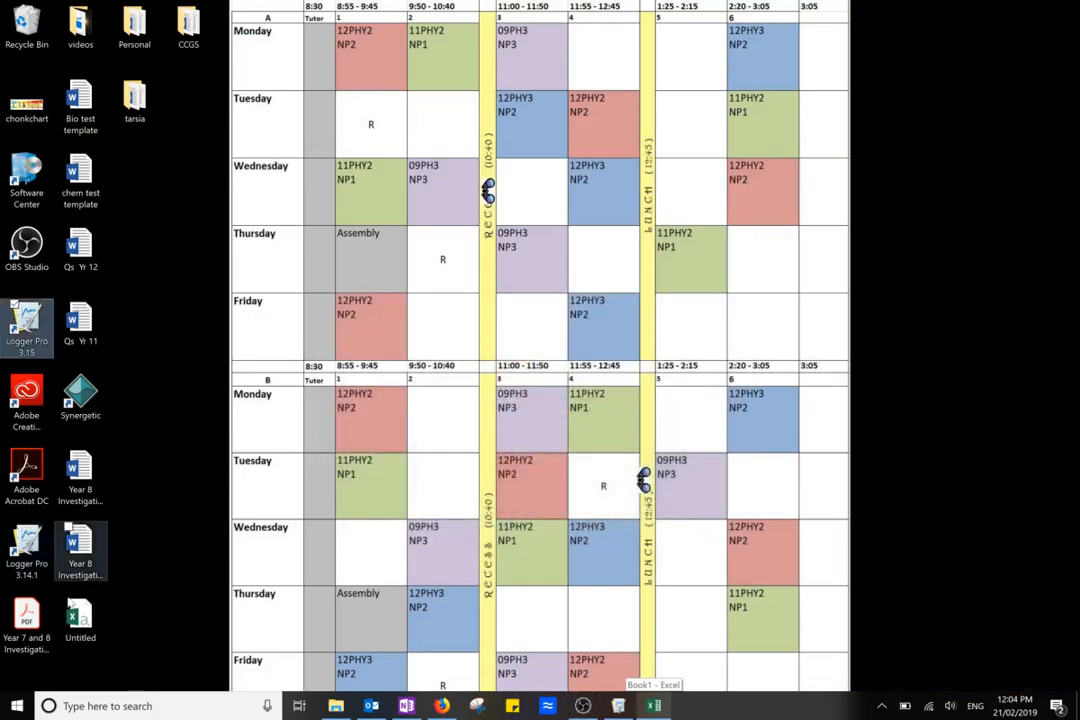
{"action": "left_click", "coordinate": [84, 622]}
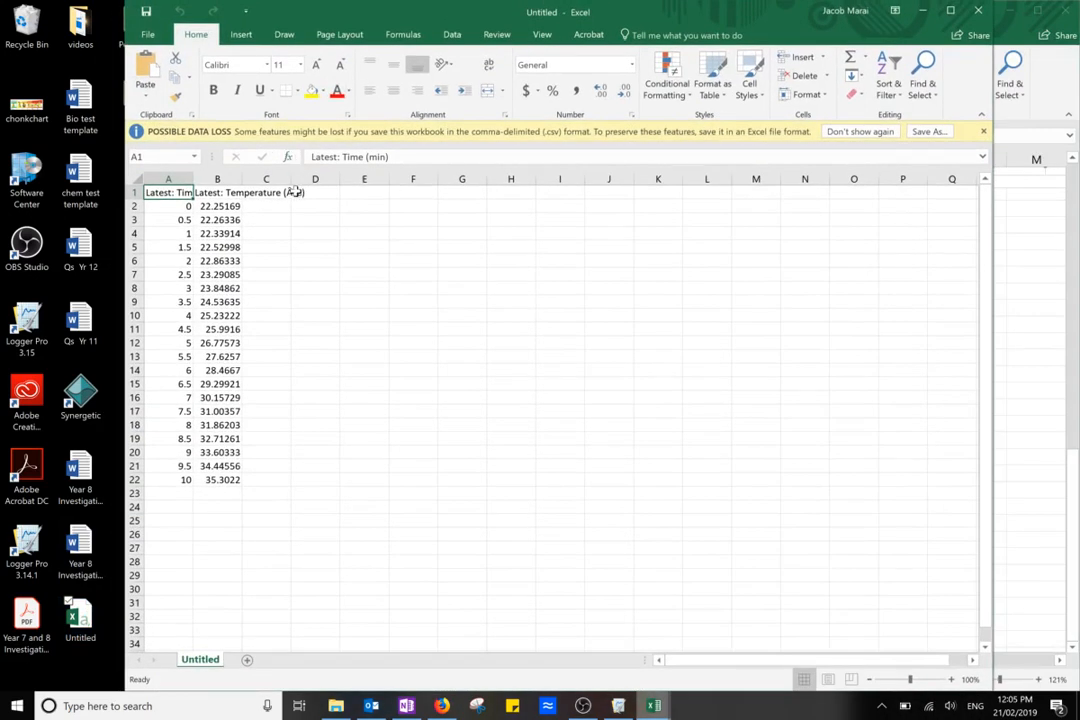
Try widening columns A and B to fit their headers, and undo the widening of column B
{"action": "left_click", "coordinate": [300, 192]}
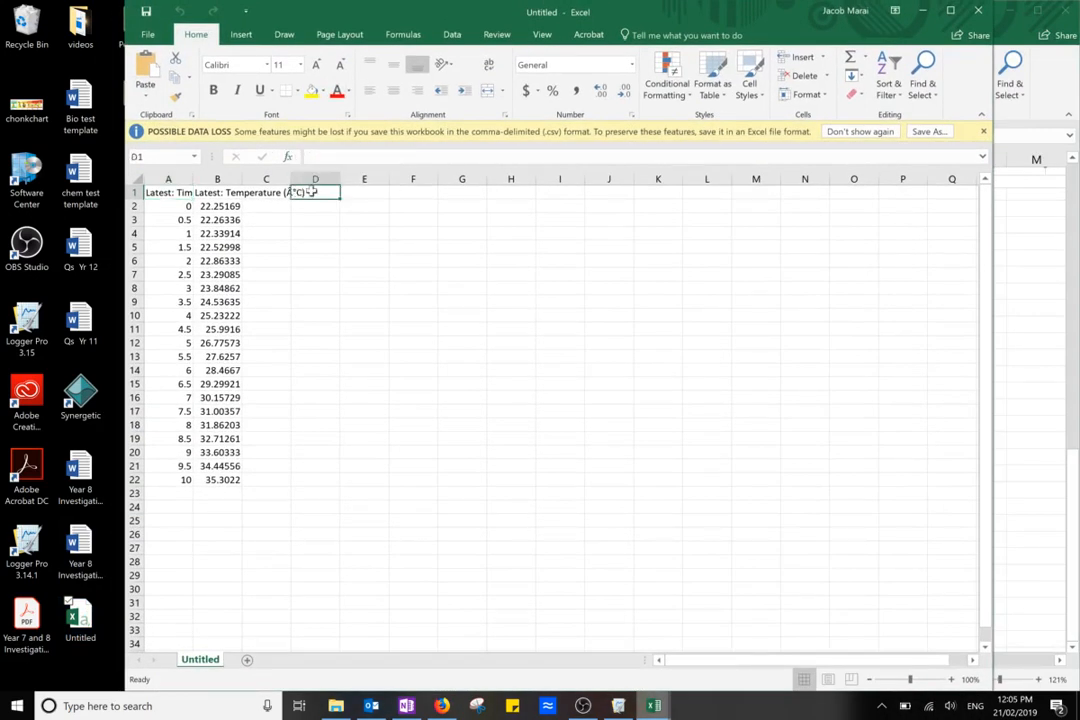
{"action": "double_click", "coordinate": [194, 178]}
{"action": "left_click_drag", "start_coordinate": [241, 178], "coordinate": [300, 183]}
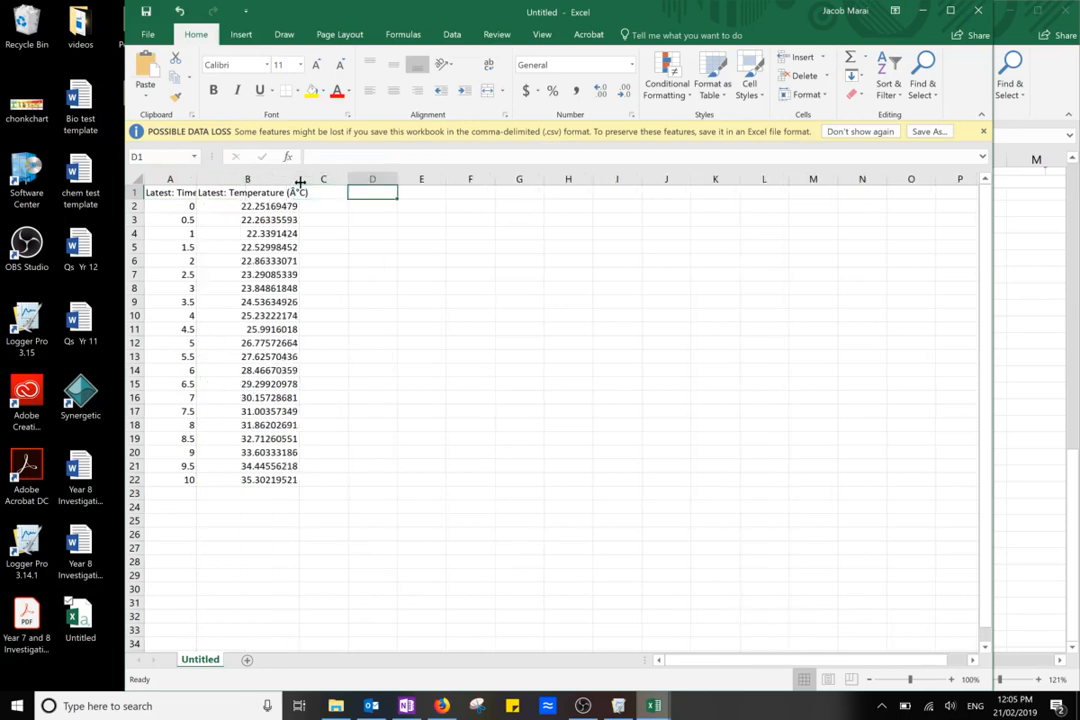
{"action": "key", "text": "ctrl+z"}
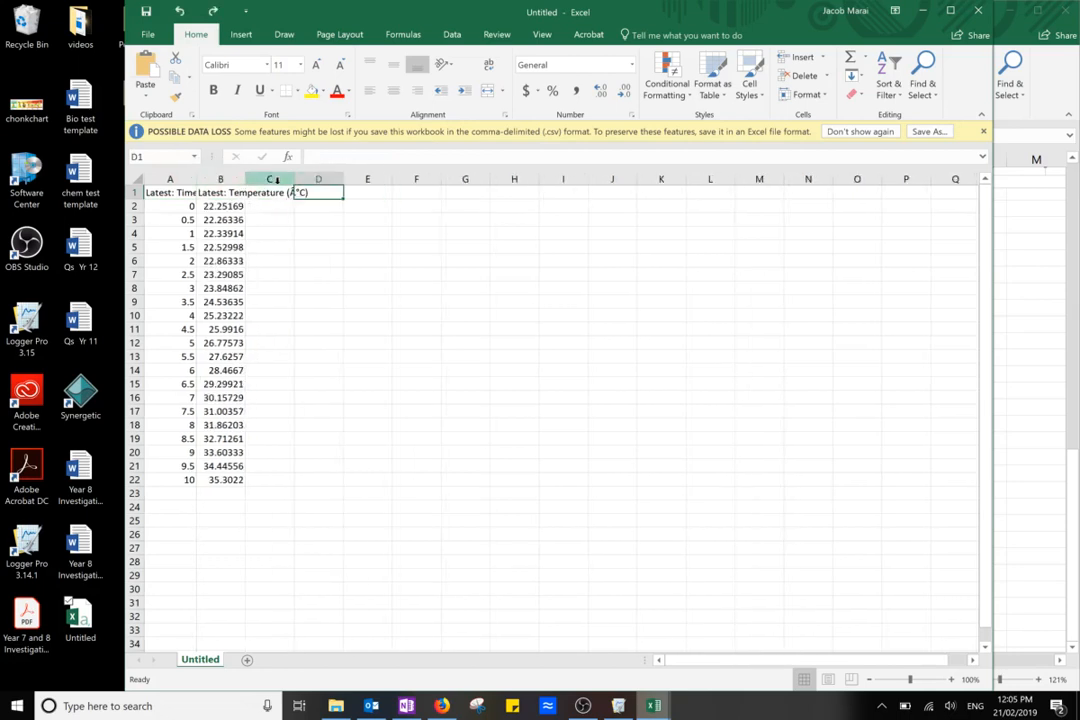
Wrap the temperature header in B1, fit column B's width to its contents, and widen column A slightly
{"action": "left_click", "coordinate": [234, 191]}
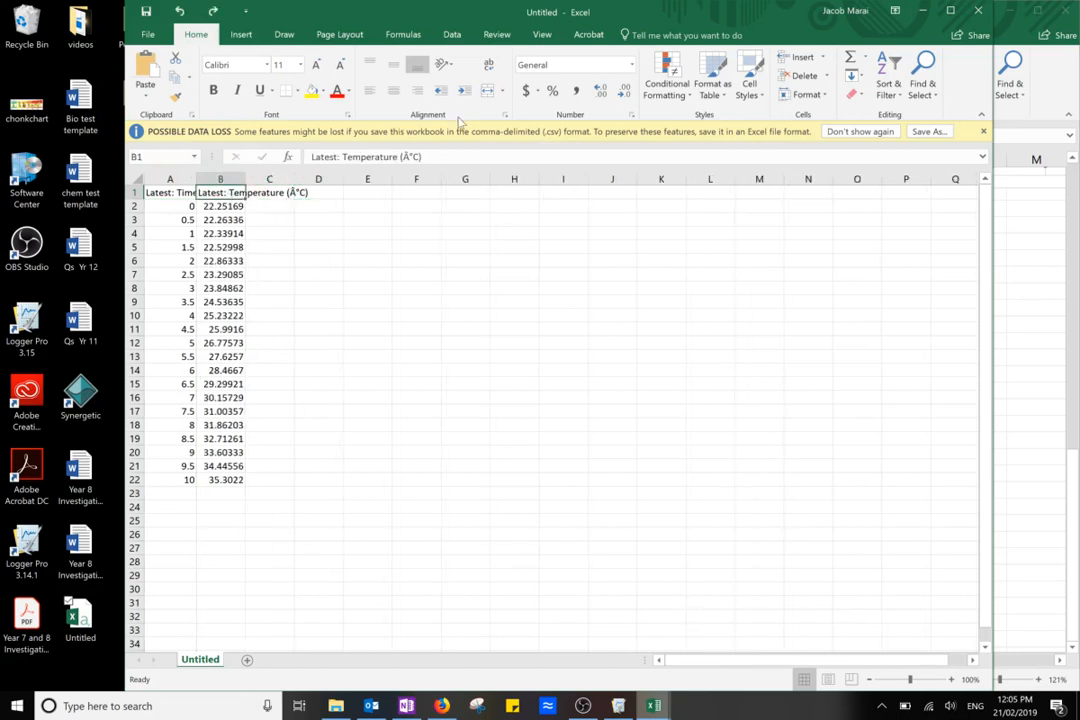
{"action": "left_click", "coordinate": [488, 64]}
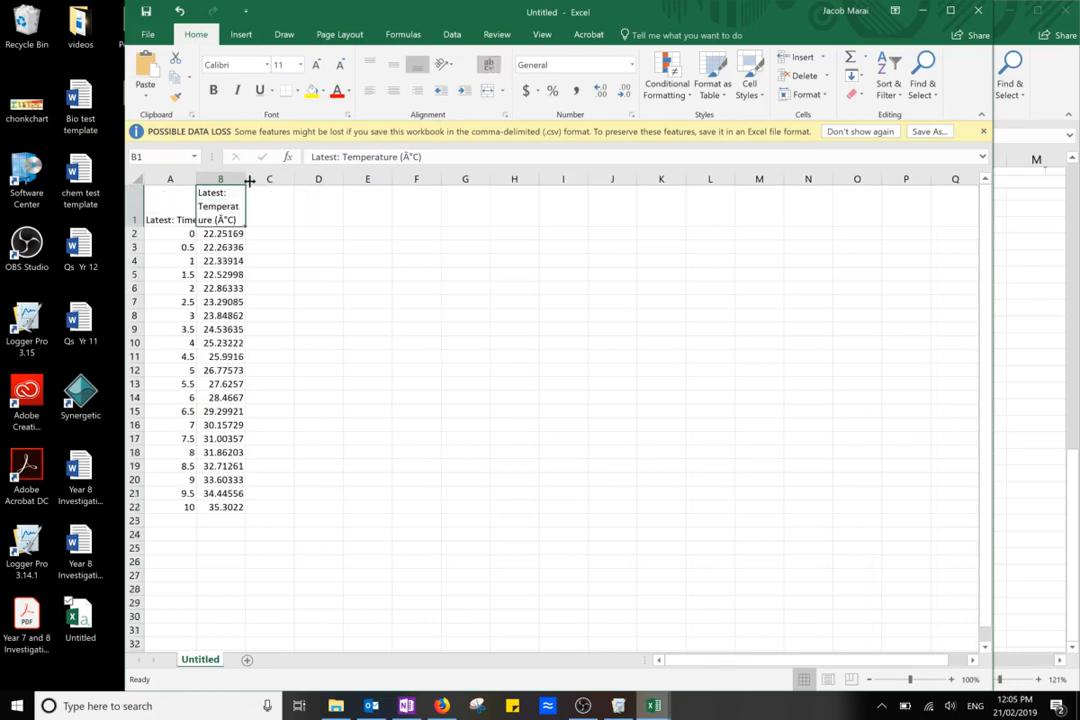
{"action": "left_click_drag", "start_coordinate": [246, 178], "coordinate": [248, 177]}
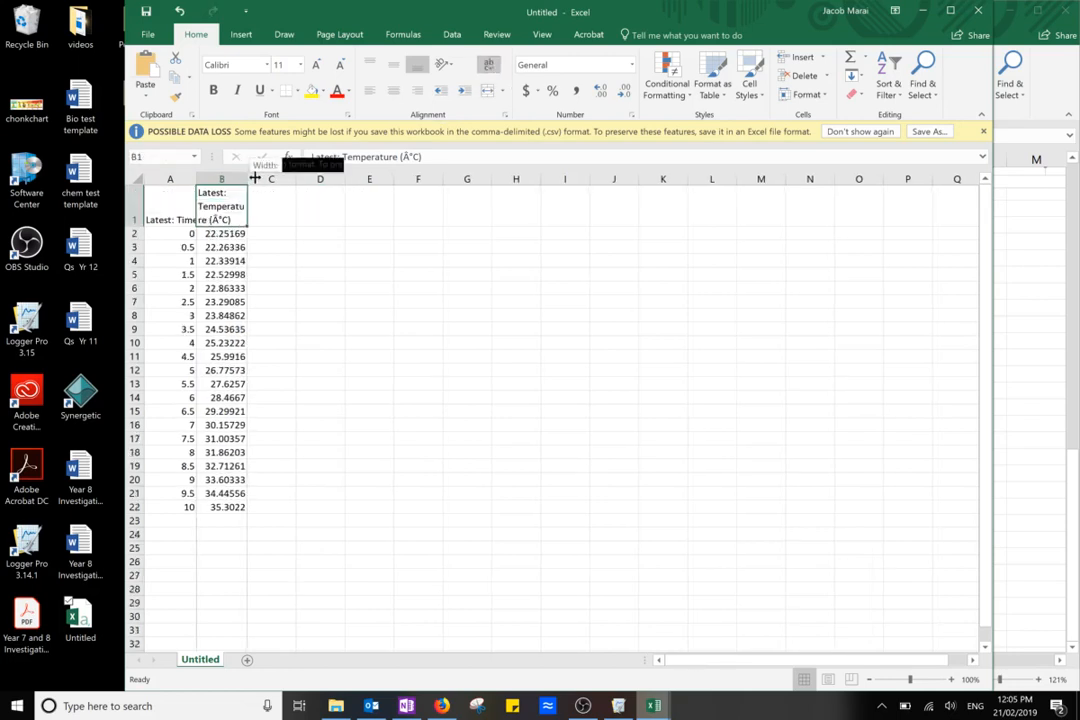
{"action": "double_click", "coordinate": [248, 178]}
{"action": "left_click", "coordinate": [160, 222]}
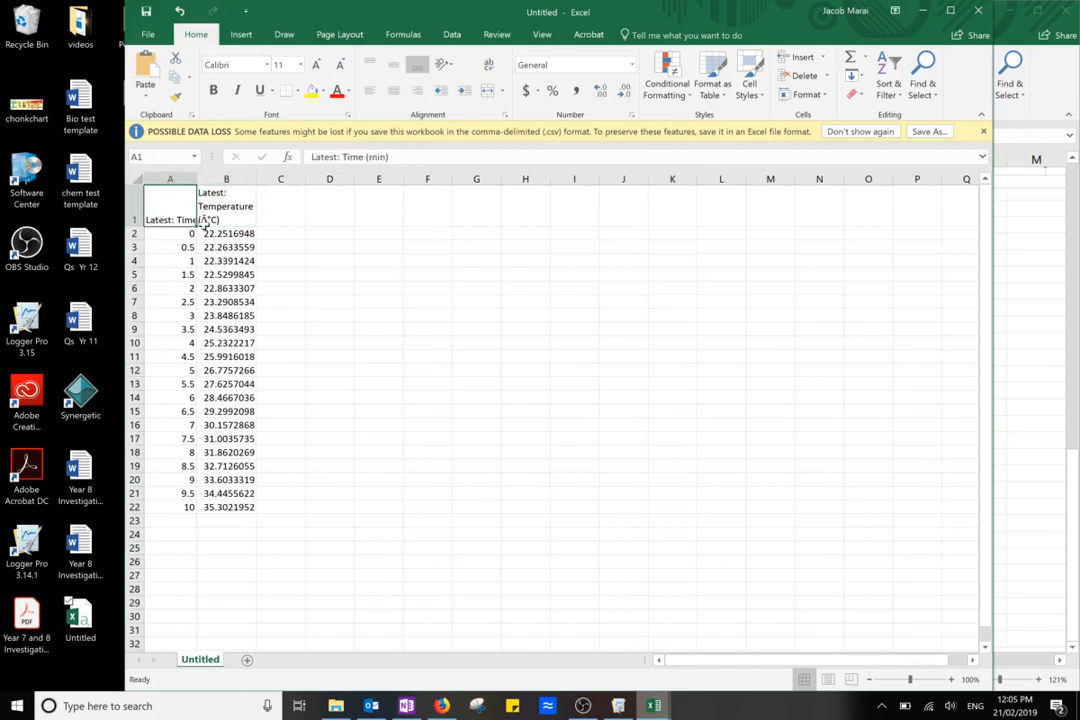
{"action": "left_click_drag", "start_coordinate": [192, 178], "coordinate": [201, 178]}
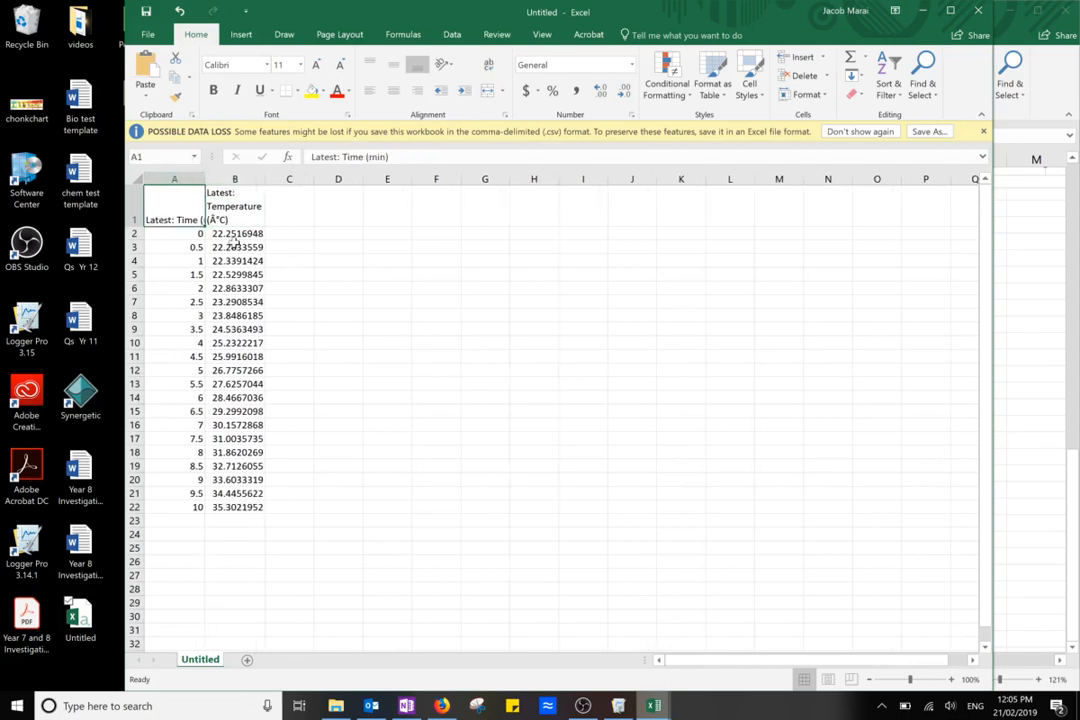
Insert an empty column before the temperature column and widen column A until its full time header fits
{"action": "left_click", "coordinate": [229, 178]}
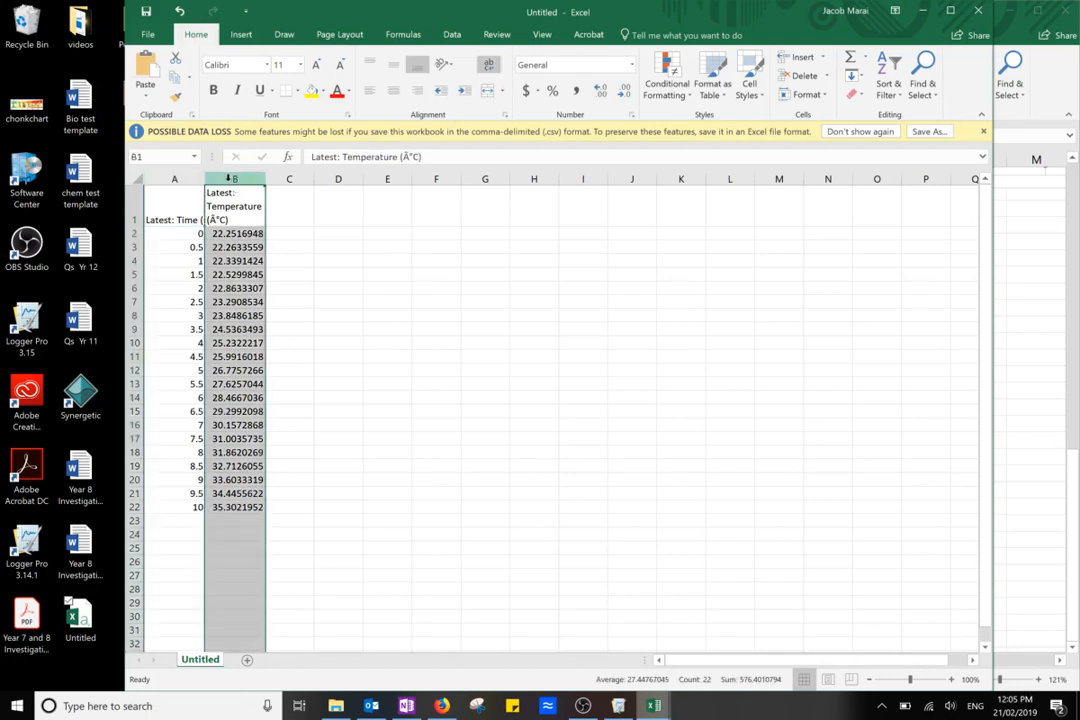
{"action": "right_click", "coordinate": [229, 178]}
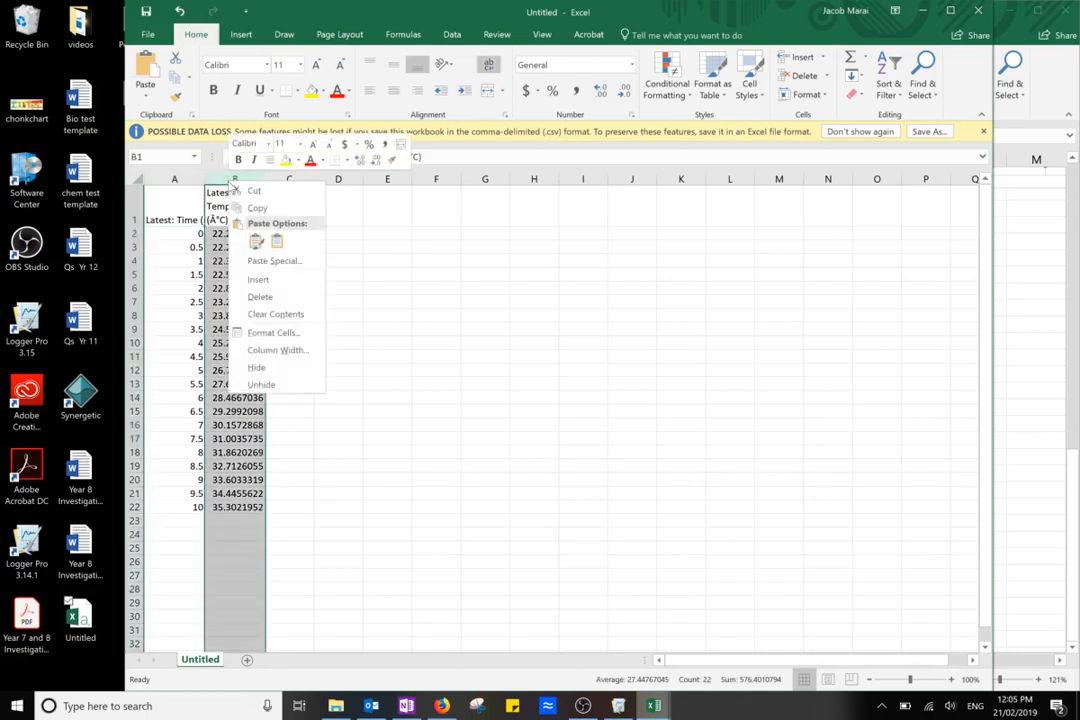
{"action": "left_click", "coordinate": [246, 280]}
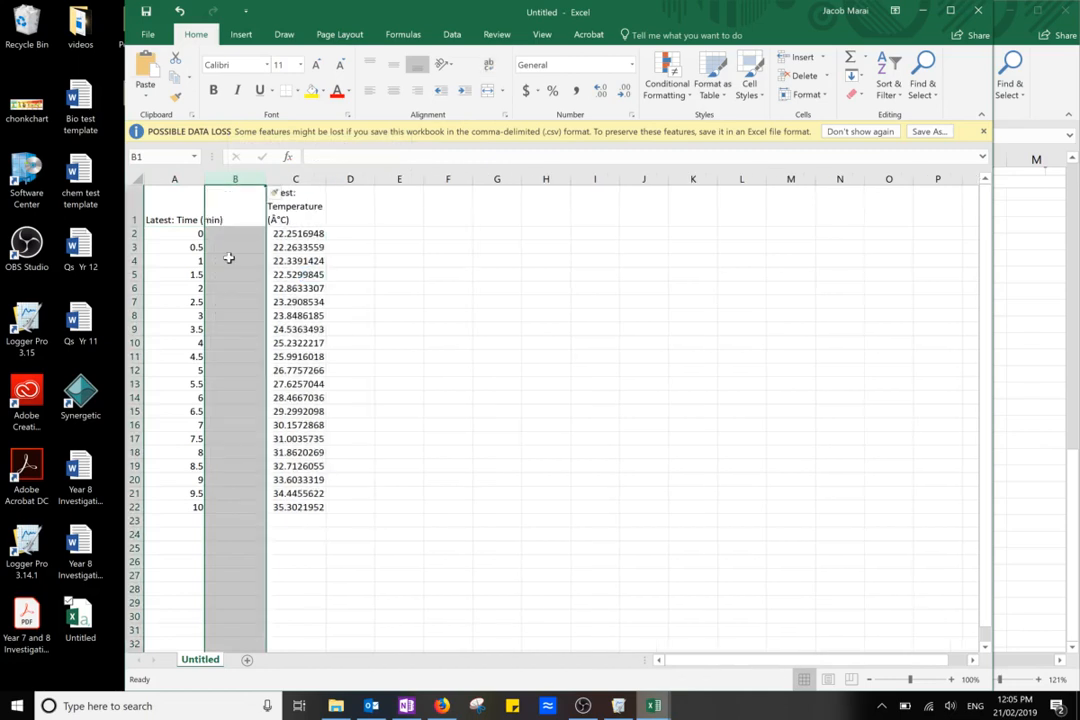
{"action": "left_click", "coordinate": [225, 246]}
{"action": "left_click_drag", "start_coordinate": [201, 182], "coordinate": [235, 181]}
Enter the header "time (s)" in cell B1 of the new column
{"action": "left_click", "coordinate": [253, 218]}
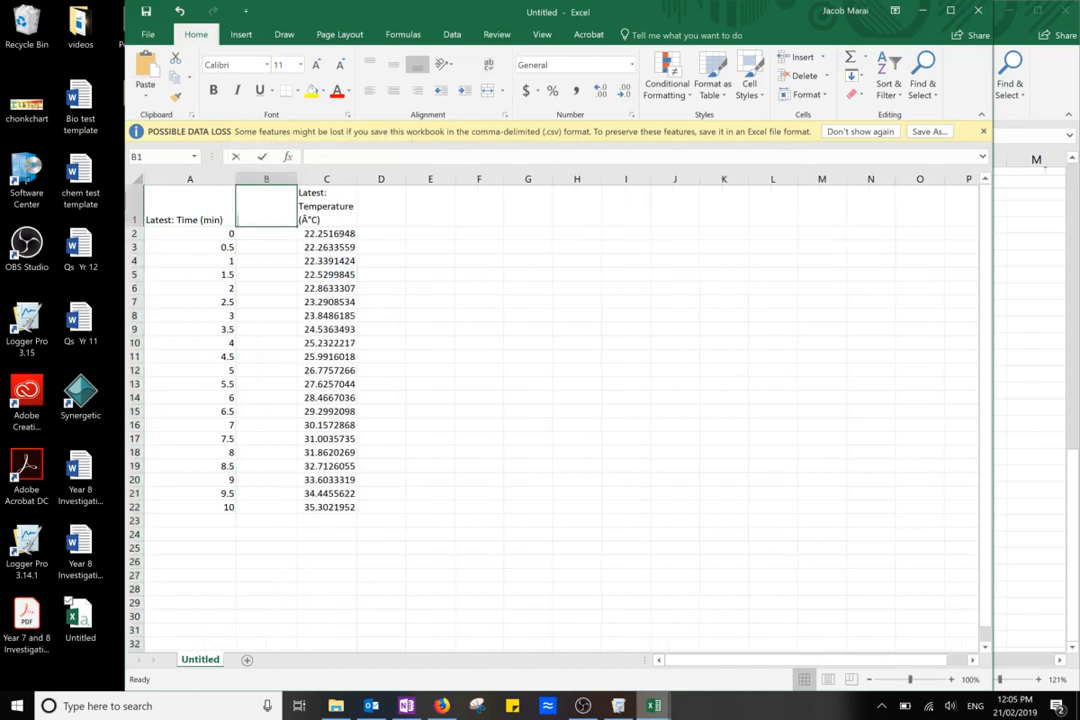
{"action": "type", "text": "time (s)"}
{"action": "key", "text": "Return"}
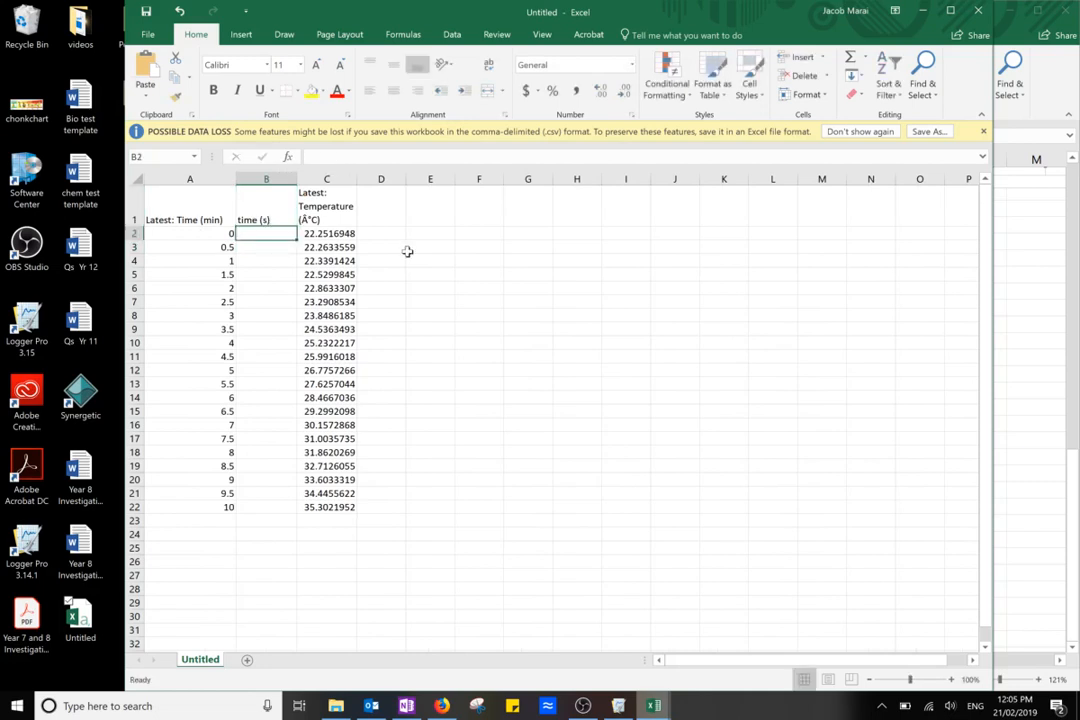
Convert the minutes to seconds with the formula =(A2*60) in B2 and fill it down to B22
{"action": "type", "text": "=("}
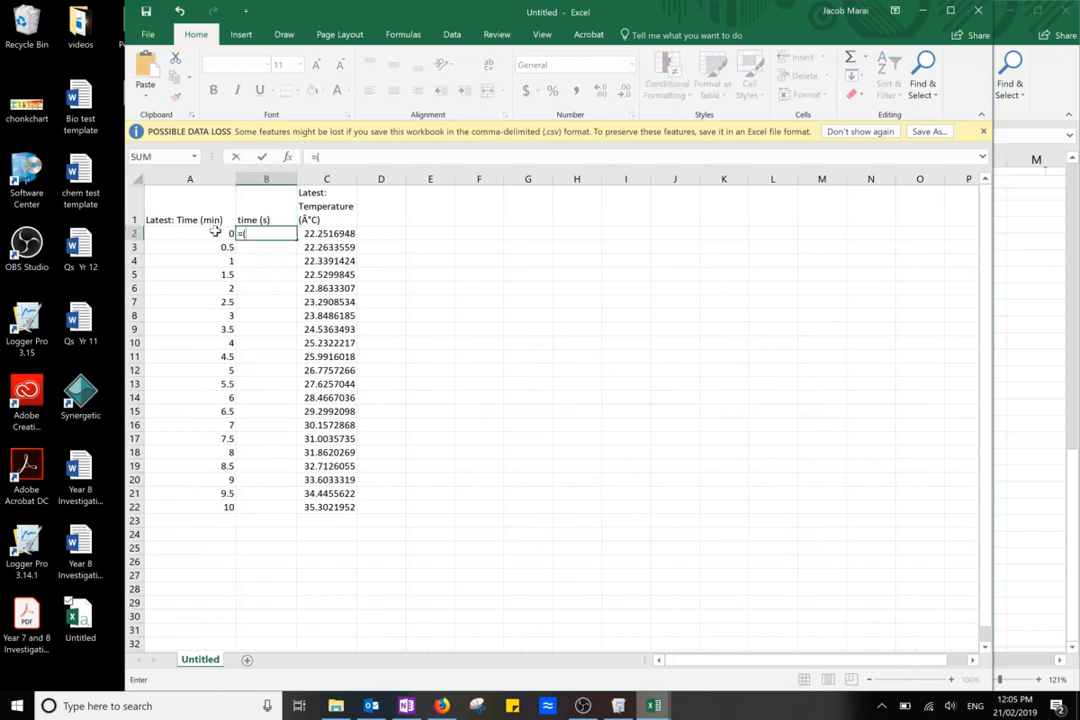
{"action": "left_click", "coordinate": [215, 232]}
{"action": "type", "text": "*"}
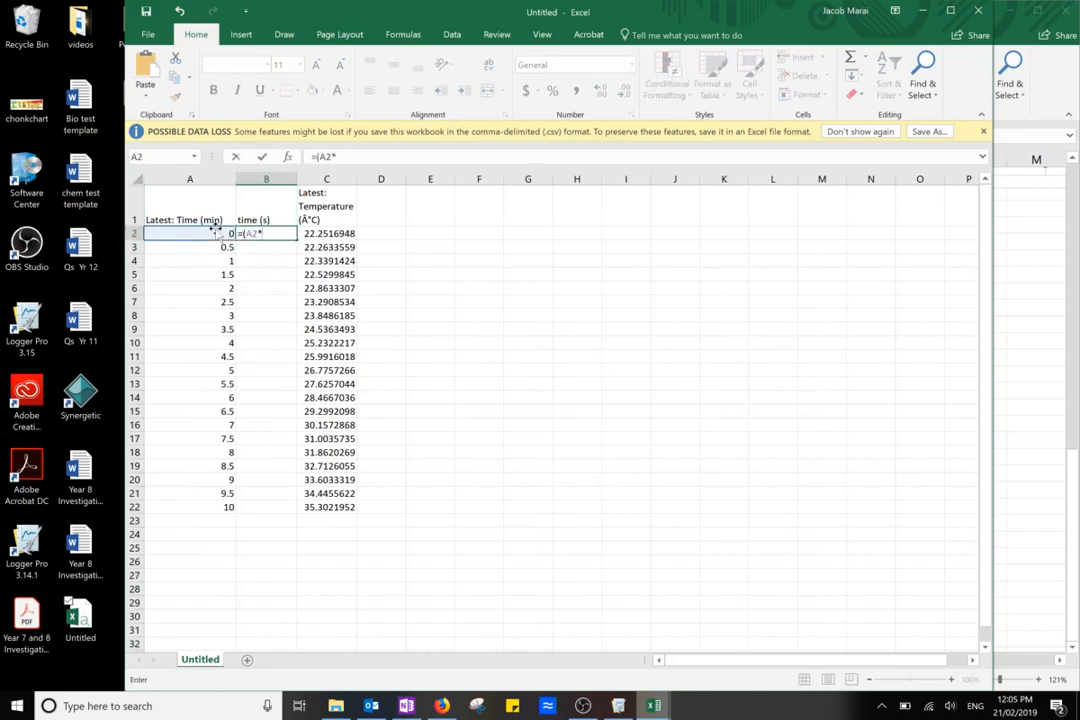
{"action": "type", "text": "60)"}
{"action": "key", "text": "Return"}
{"action": "left_click", "coordinate": [282, 234]}
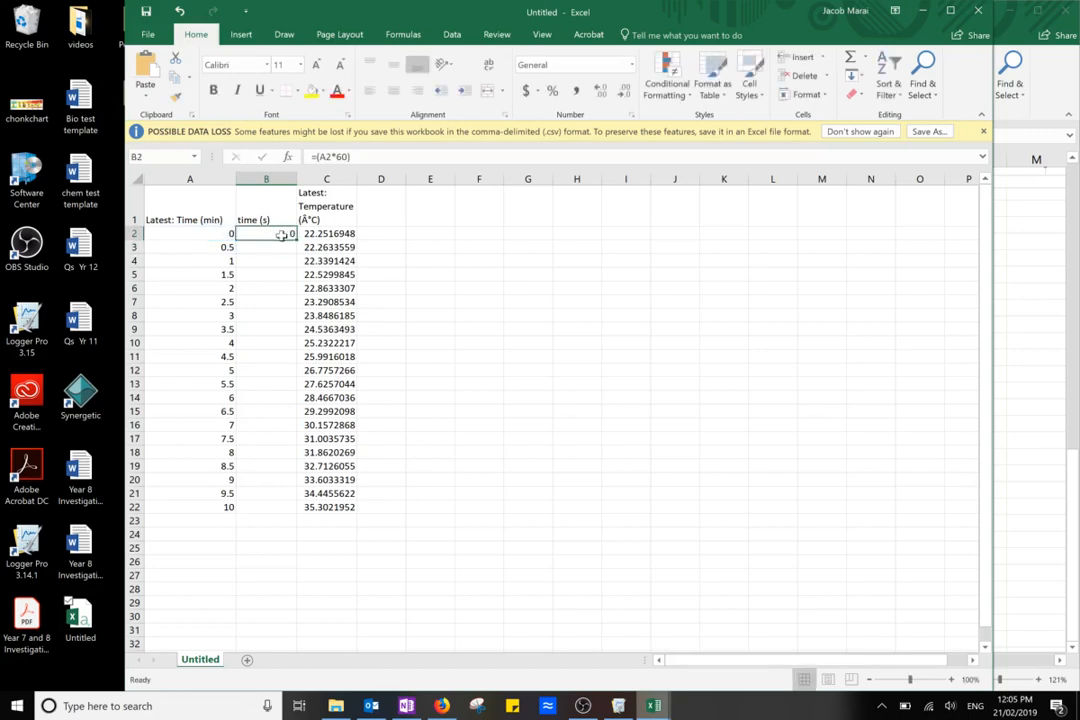
{"action": "left_click_drag", "start_coordinate": [295, 238], "coordinate": [290, 507]}
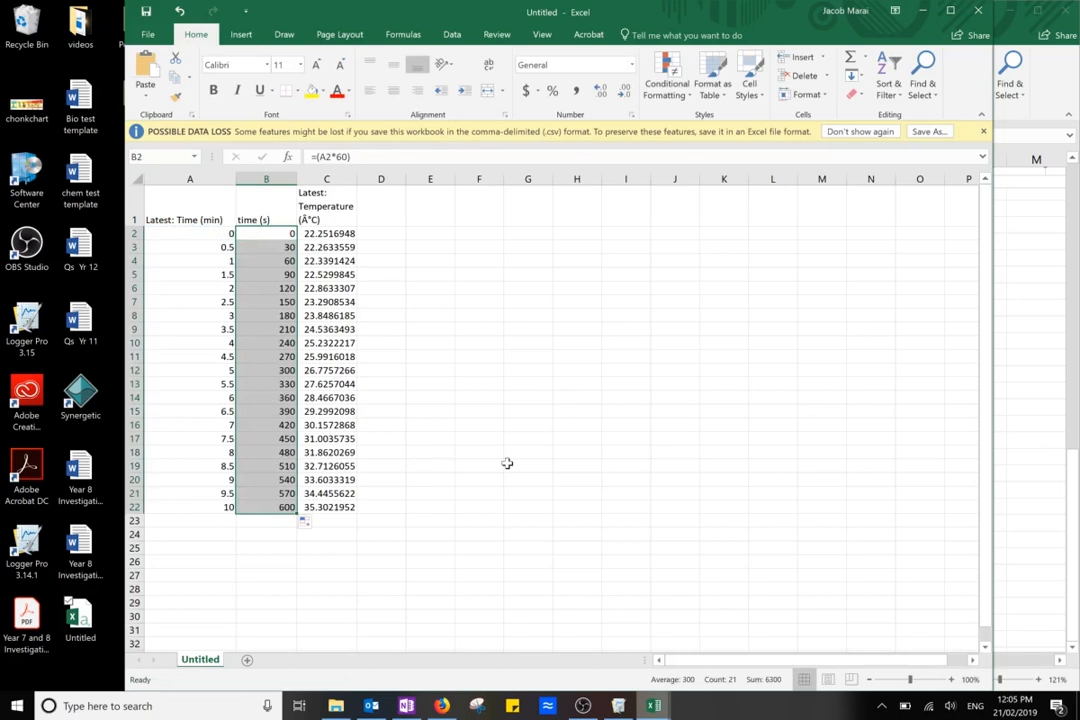
Record the text "Voltage = 10.6" in cell I3 and "Current = 3.4" in cell I4
{"action": "left_click", "coordinate": [620, 246]}
{"action": "type", "text": "Voltage"}
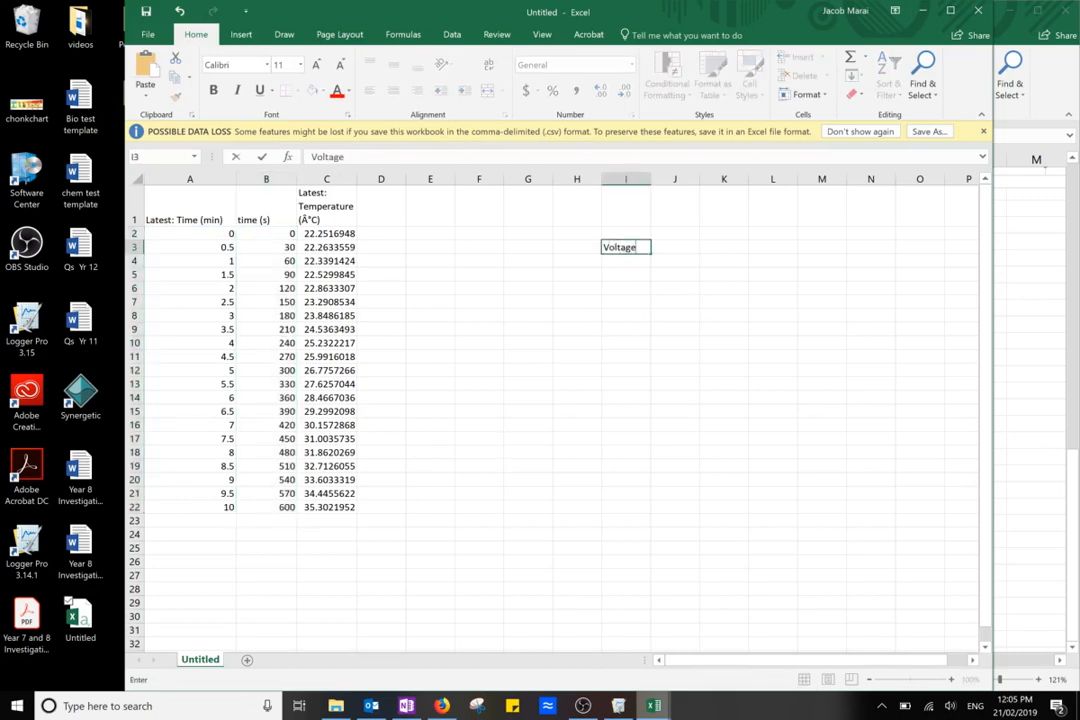
{"action": "type", "text": " = 10.6"}
{"action": "key", "text": "Return"}
{"action": "type", "text": "Current = 3"}
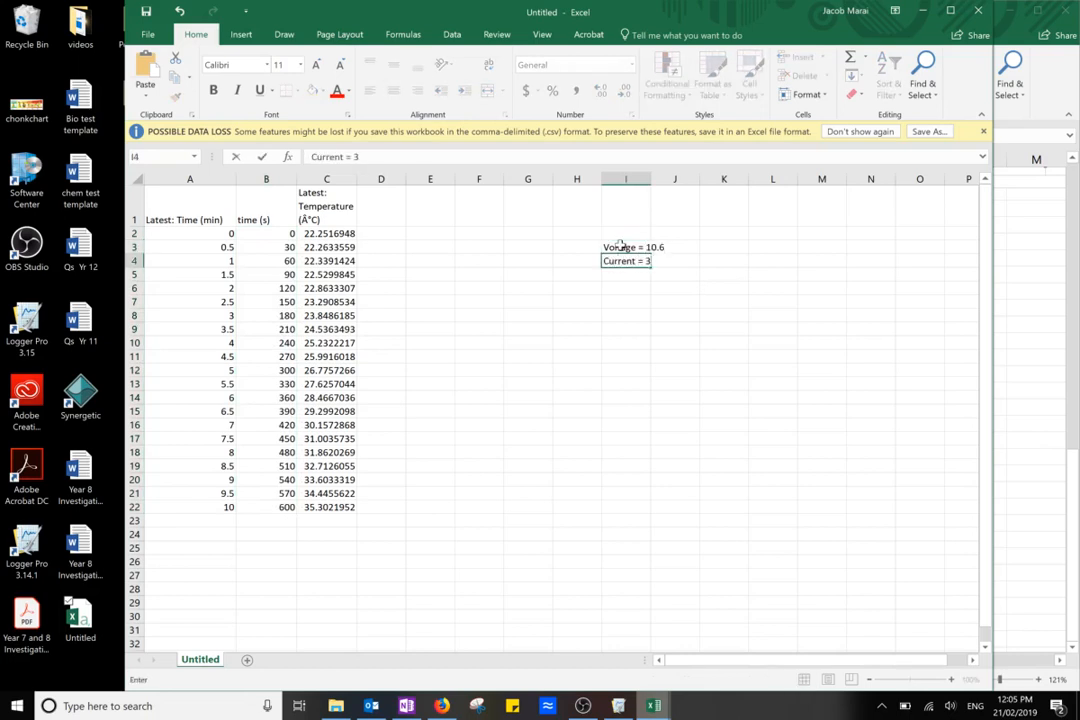
{"action": "type", "text": ".4"}
{"action": "key", "text": "Return"}
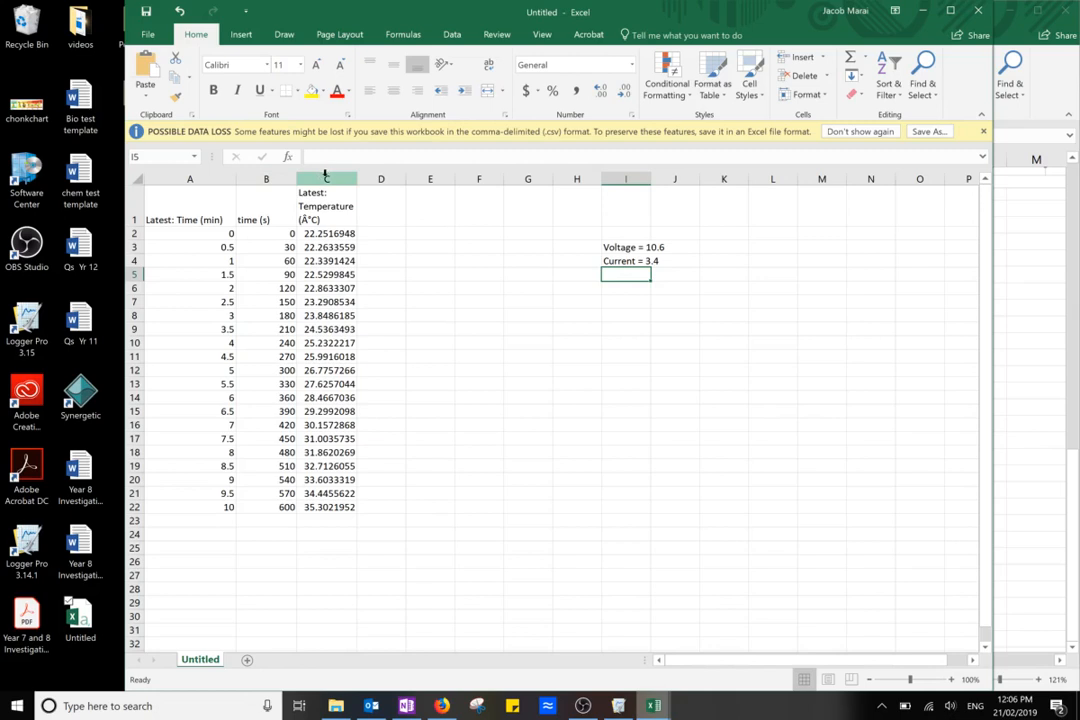
Insert an empty column before the temperature column
{"action": "left_click", "coordinate": [325, 177]}
{"action": "right_click", "coordinate": [325, 177]}
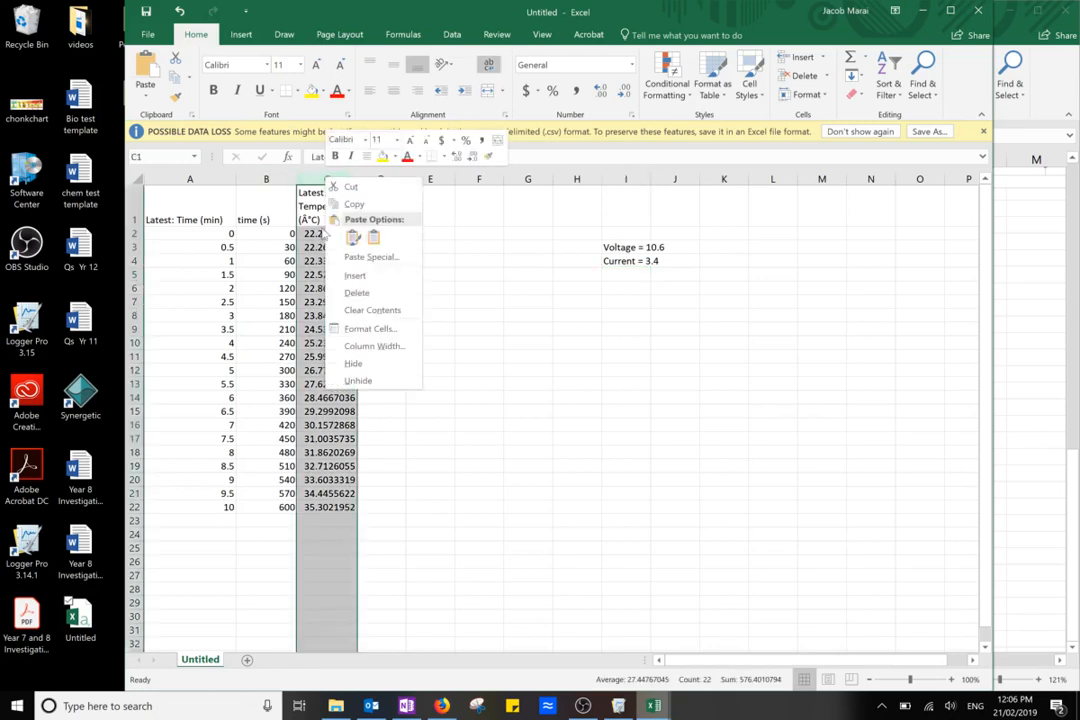
{"action": "left_click", "coordinate": [346, 279]}
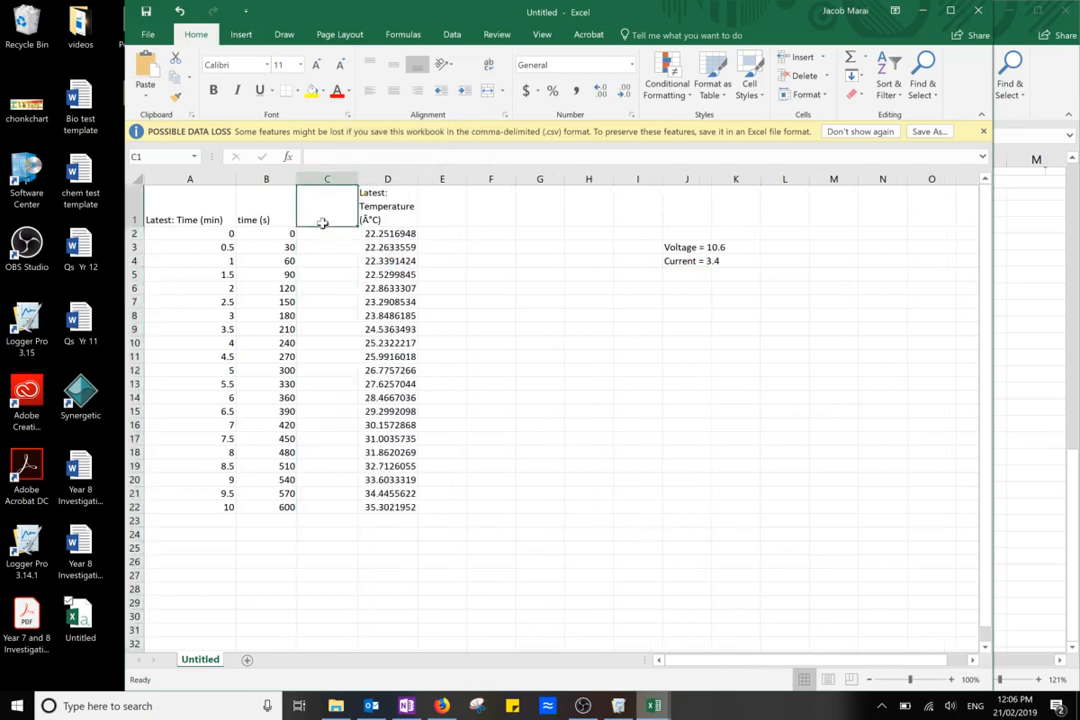
Enter the header "Energy provided J" in C1 of the new column and wrap its text
{"action": "type", "text": "Energy prov"}
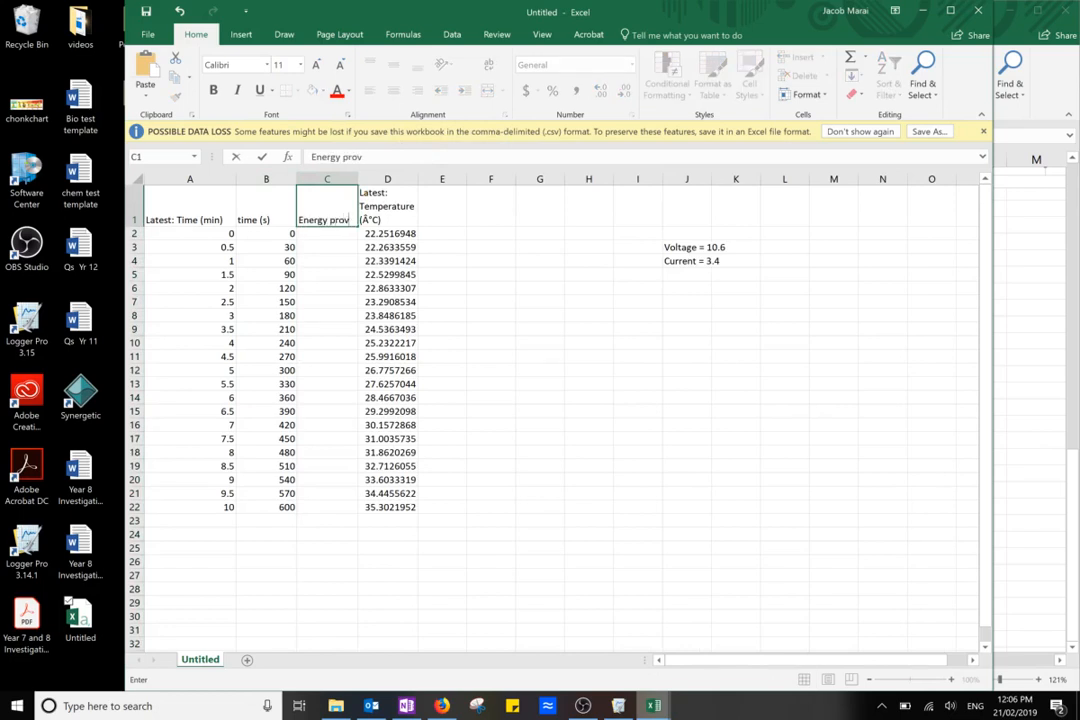
{"action": "type", "text": "ided J"}
{"action": "key", "text": "Return"}
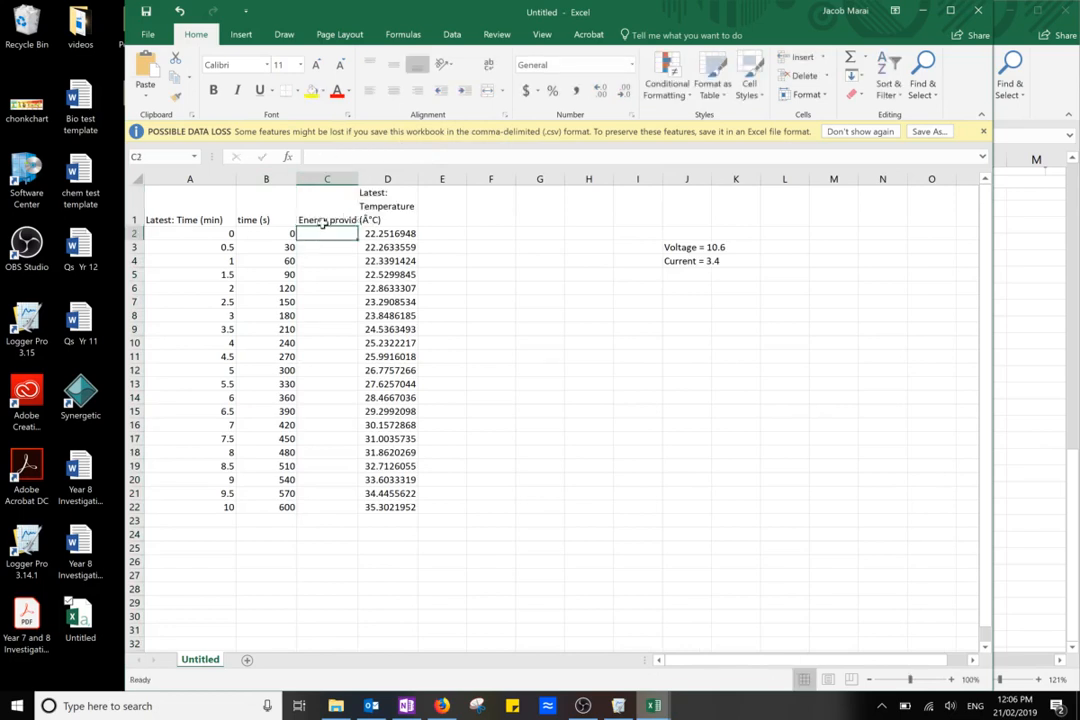
{"action": "left_click", "coordinate": [327, 218]}
{"action": "left_click", "coordinate": [489, 67]}
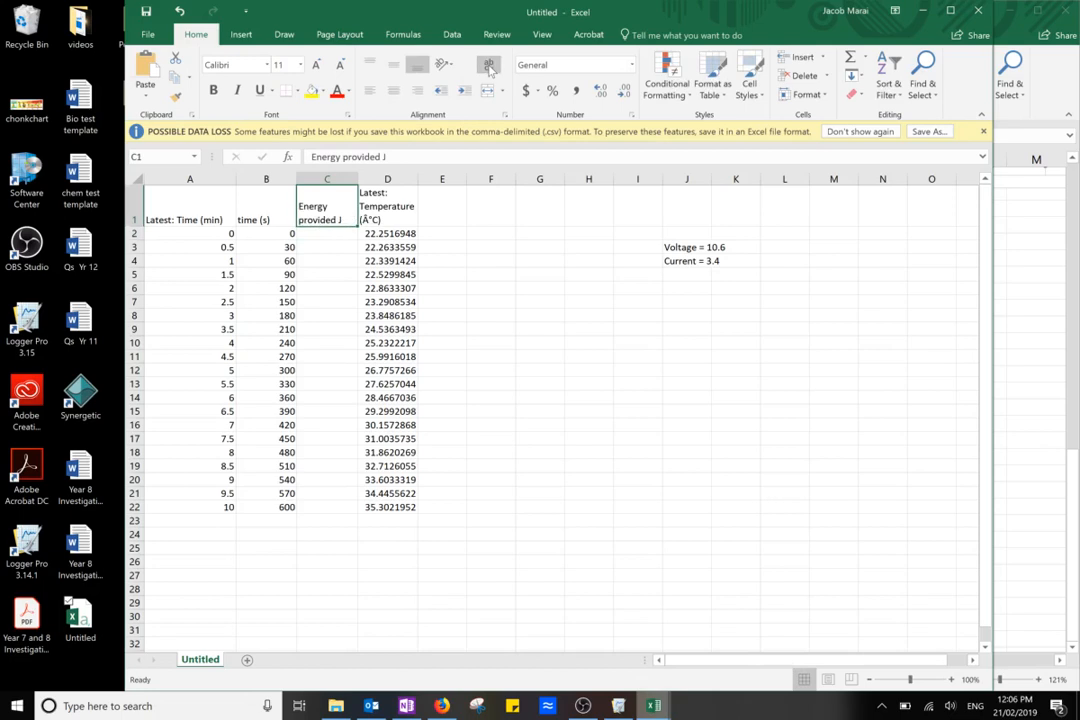
Calculate the energy provided with the formula =(10.6*3.4*B2) in C2 and fill it down to C22
{"action": "left_click", "coordinate": [337, 232]}
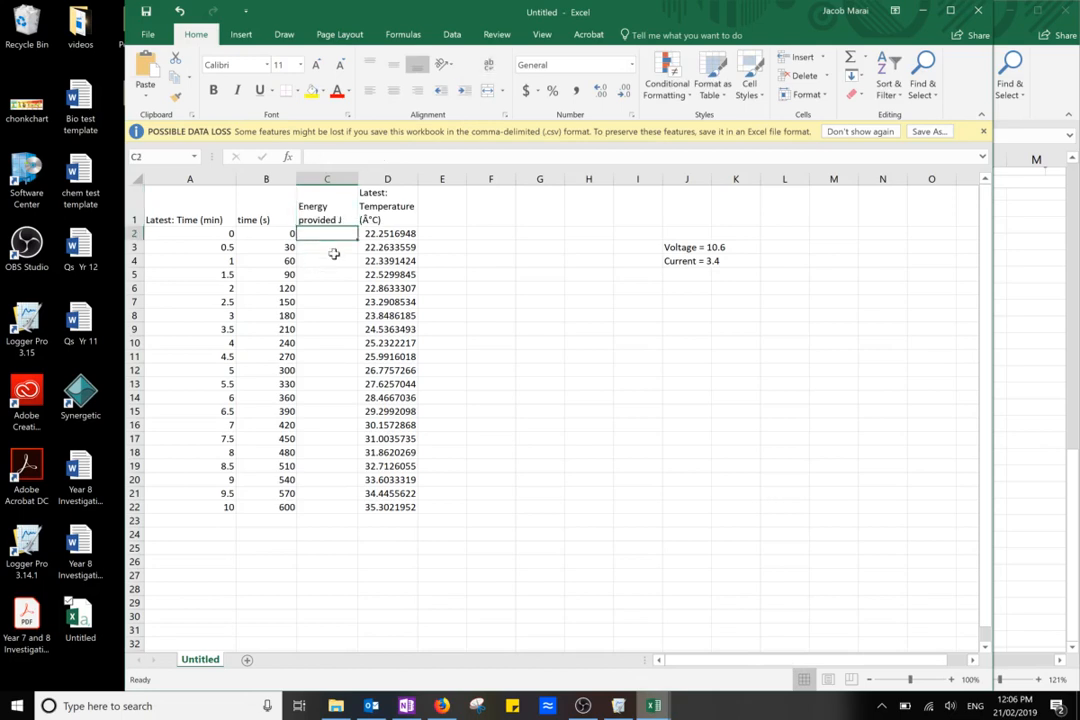
{"action": "type", "text": "=("}
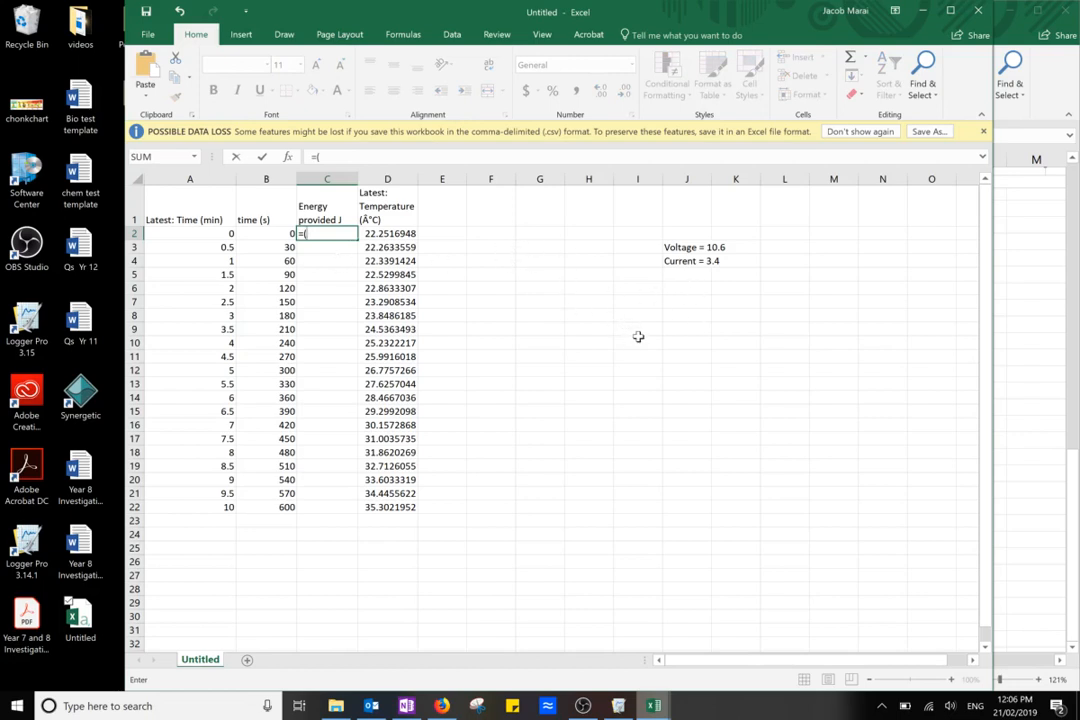
{"action": "type", "text": "10.6*3.4*"}
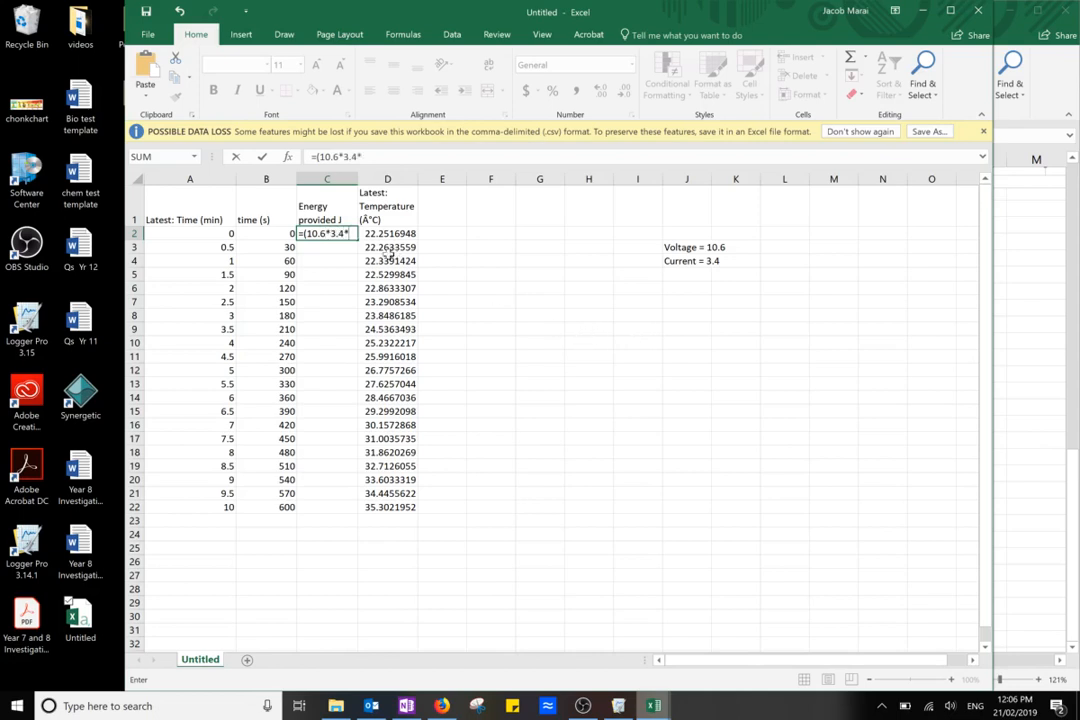
{"action": "left_click", "coordinate": [280, 231]}
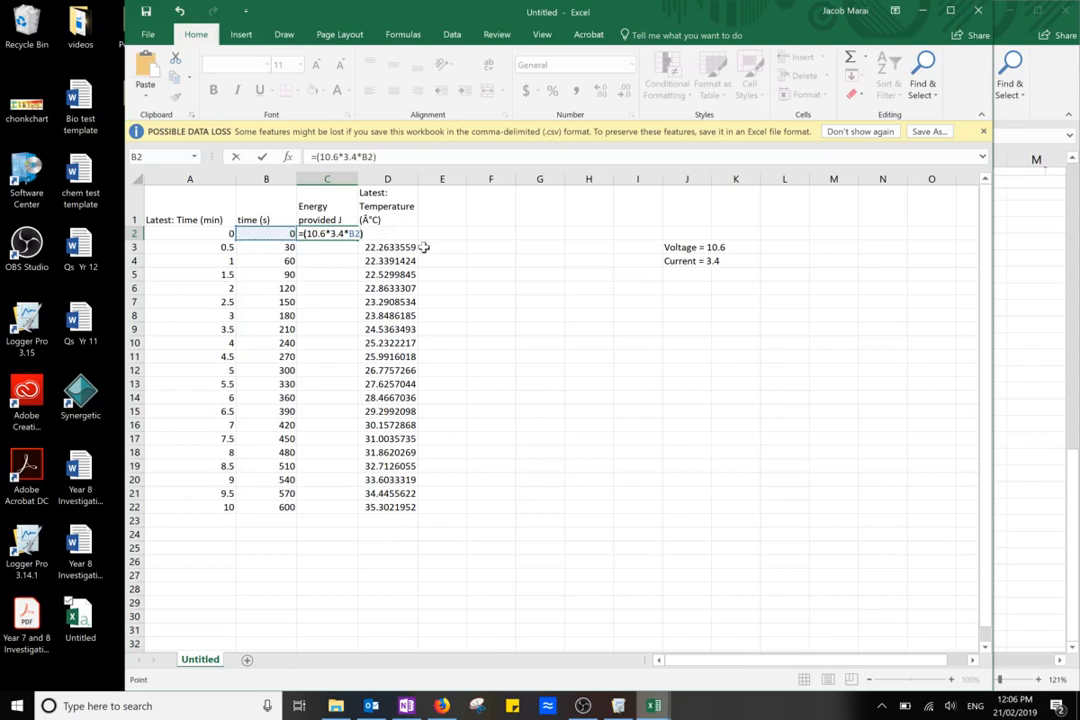
{"action": "key", "text": "Return"}
{"action": "left_click", "coordinate": [341, 235]}
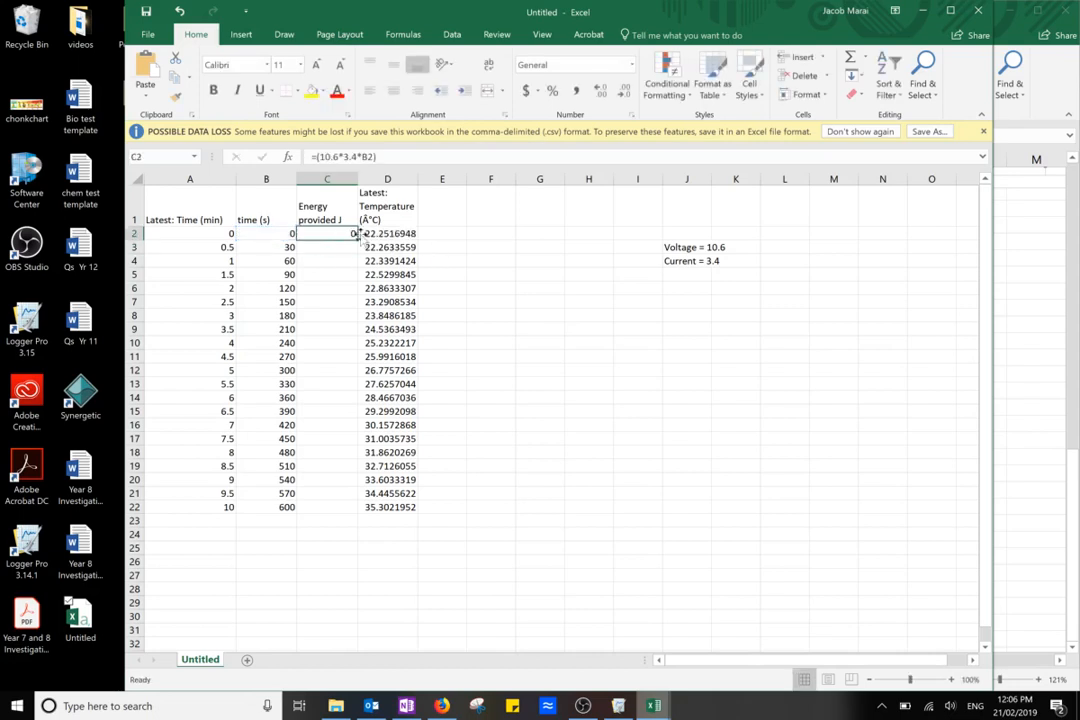
{"action": "left_click_drag", "start_coordinate": [358, 240], "coordinate": [351, 508]}
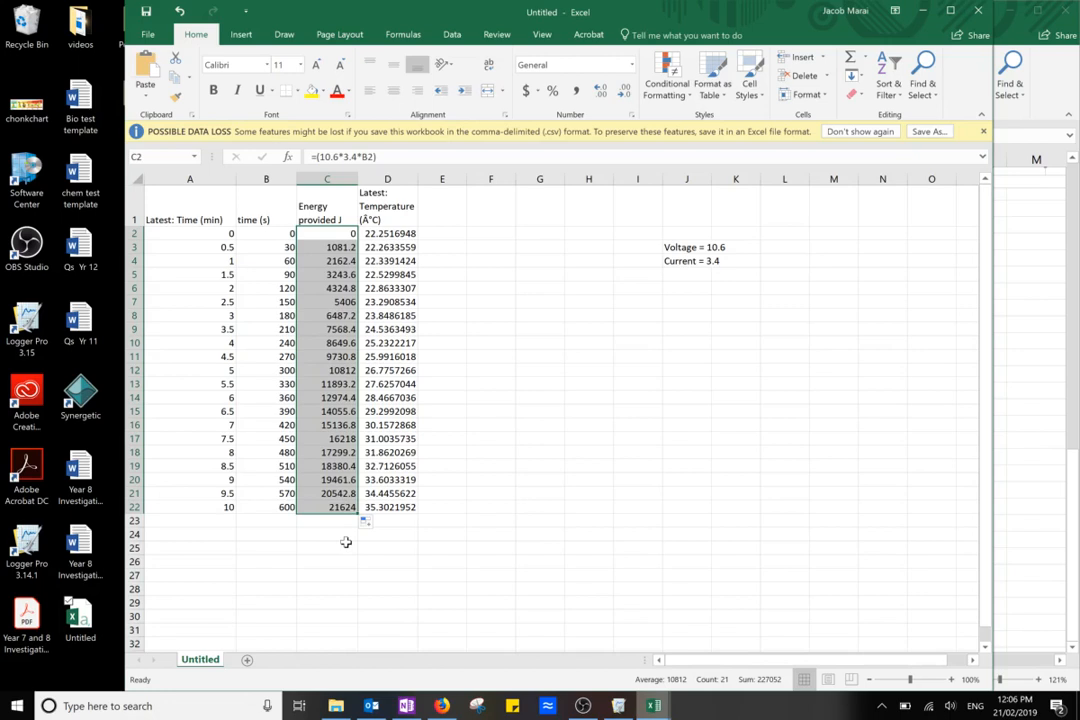
{"action": "left_click", "coordinate": [446, 410]}
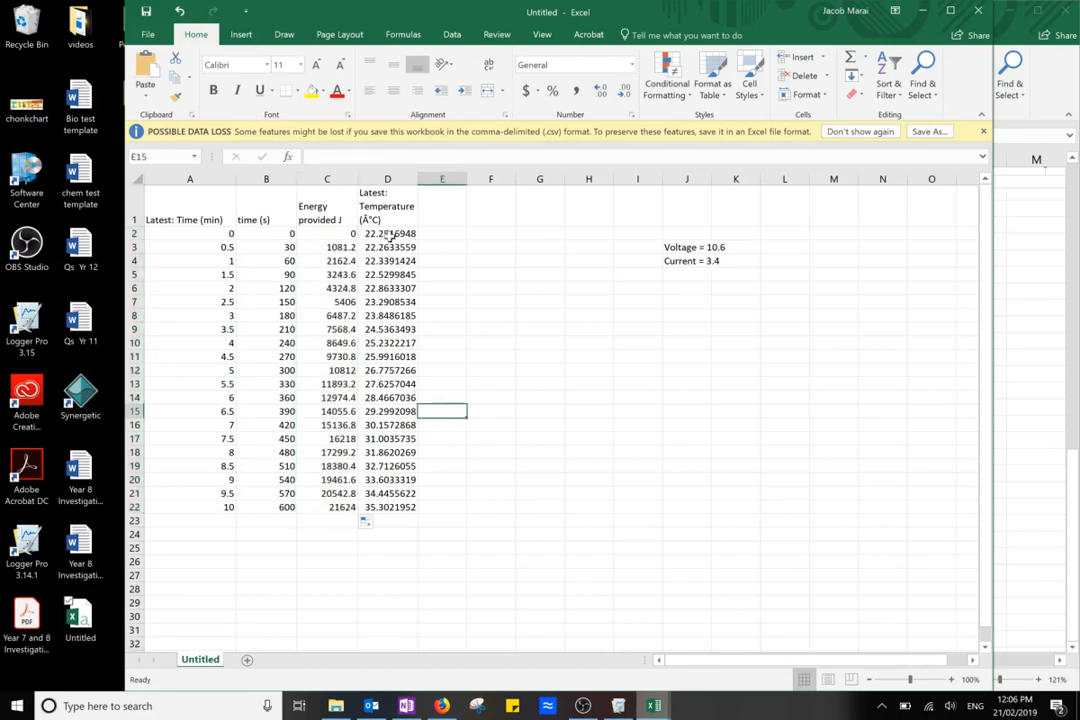
Show the temperatures in D2:D22 with one decimal place and narrow column D
{"action": "left_click_drag", "start_coordinate": [383, 234], "coordinate": [385, 507]}
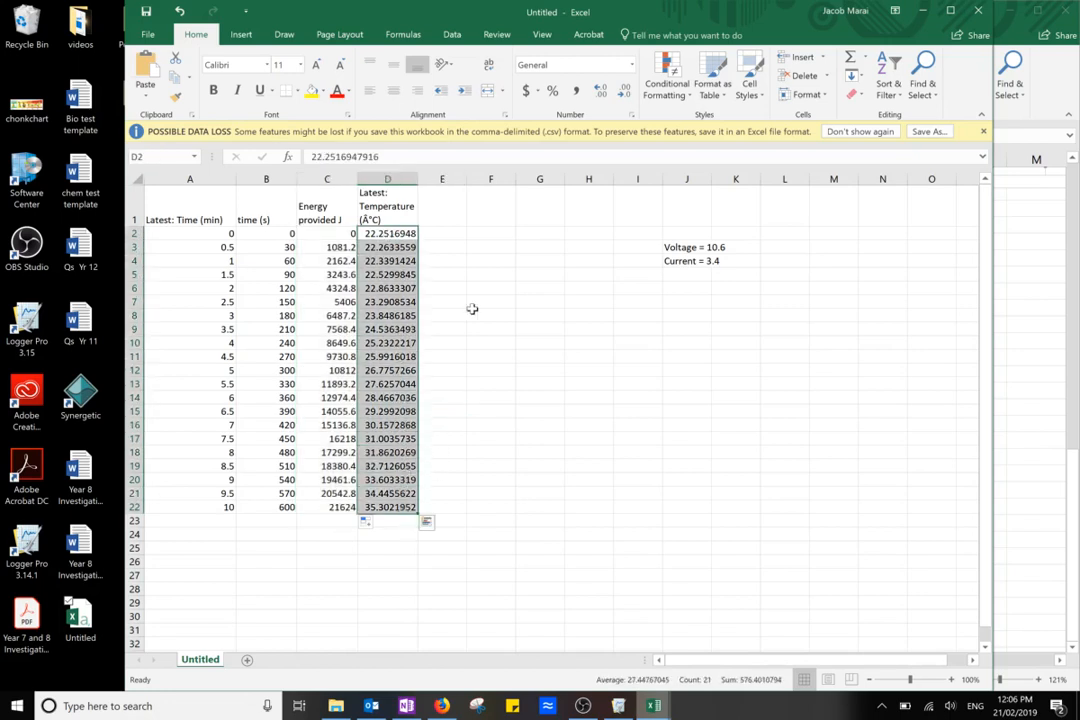
{"action": "left_click", "coordinate": [623, 91]}
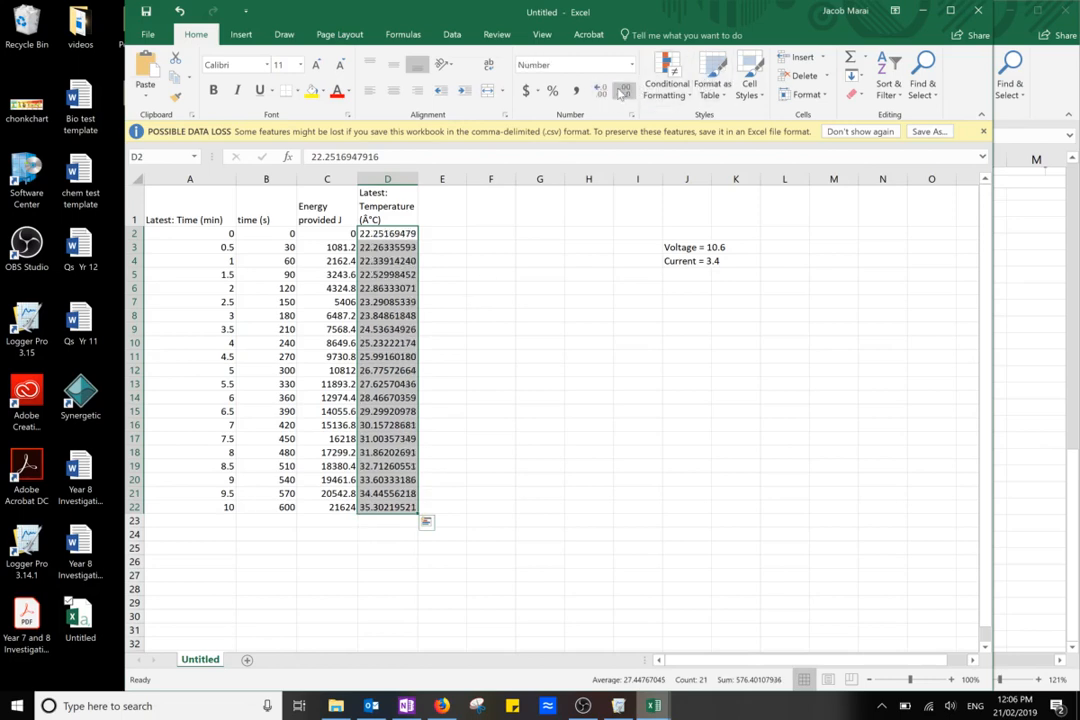
{"action": "left_click", "coordinate": [623, 91]}
{"action": "left_click", "coordinate": [623, 91]}
{"action": "left_click", "coordinate": [623, 91]}
{"action": "left_click", "coordinate": [623, 91]}
{"action": "left_click", "coordinate": [623, 91]}
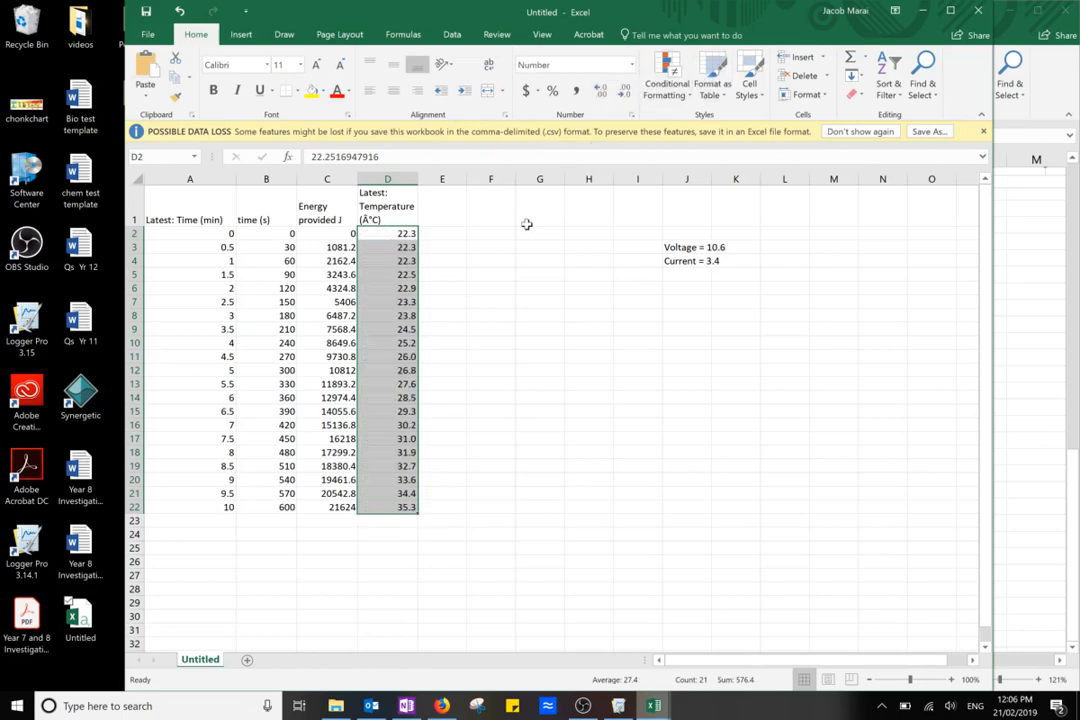
{"action": "left_click_drag", "start_coordinate": [427, 178], "coordinate": [400, 178]}
{"action": "left_click", "coordinate": [459, 232]}
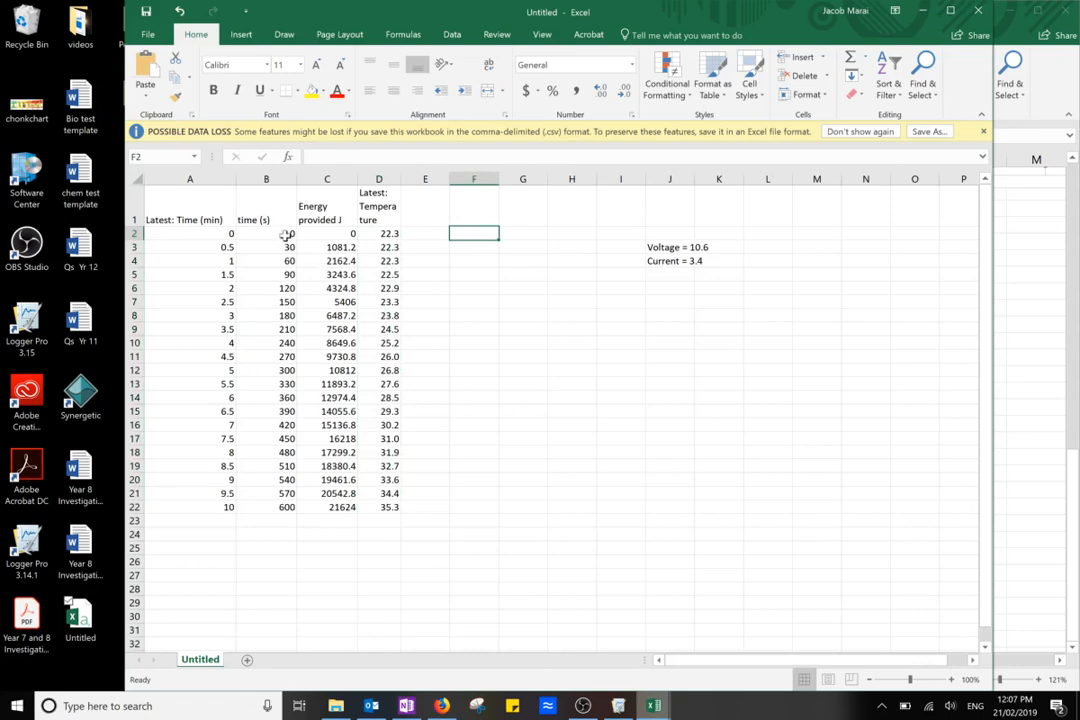
{"action": "left_click", "coordinate": [1015, 352]}
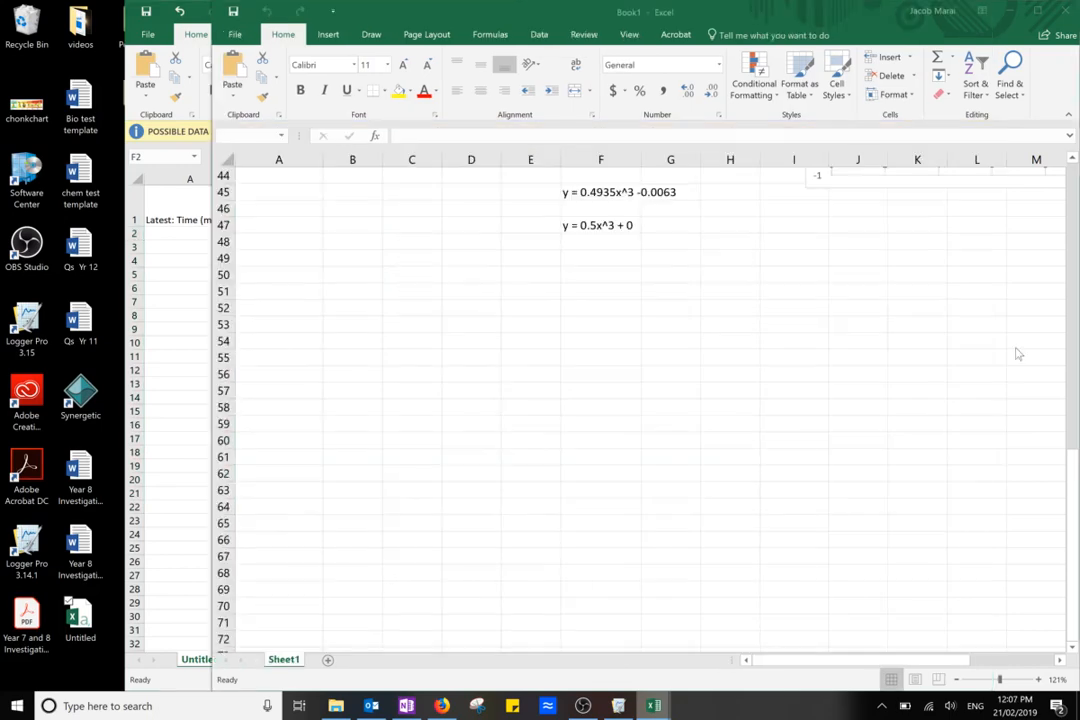
{"action": "scroll", "coordinate": [668, 497], "scroll_direction": "up", "scroll_amount": 14}
{"action": "scroll", "coordinate": [669, 497], "scroll_direction": "down", "scroll_amount": 3}
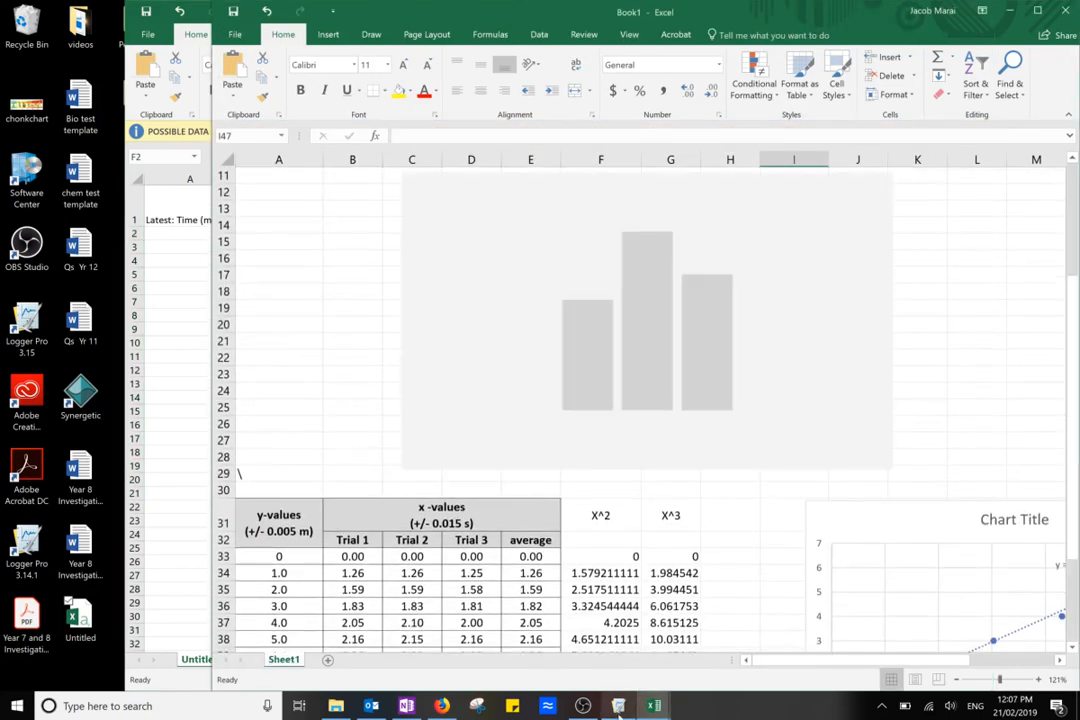
Switch to Logger Pro, examine the straight part of the temperature graph from about 4 to 10 minutes, and return to the Untitled Excel workbook
{"action": "left_click", "coordinate": [619, 706]}
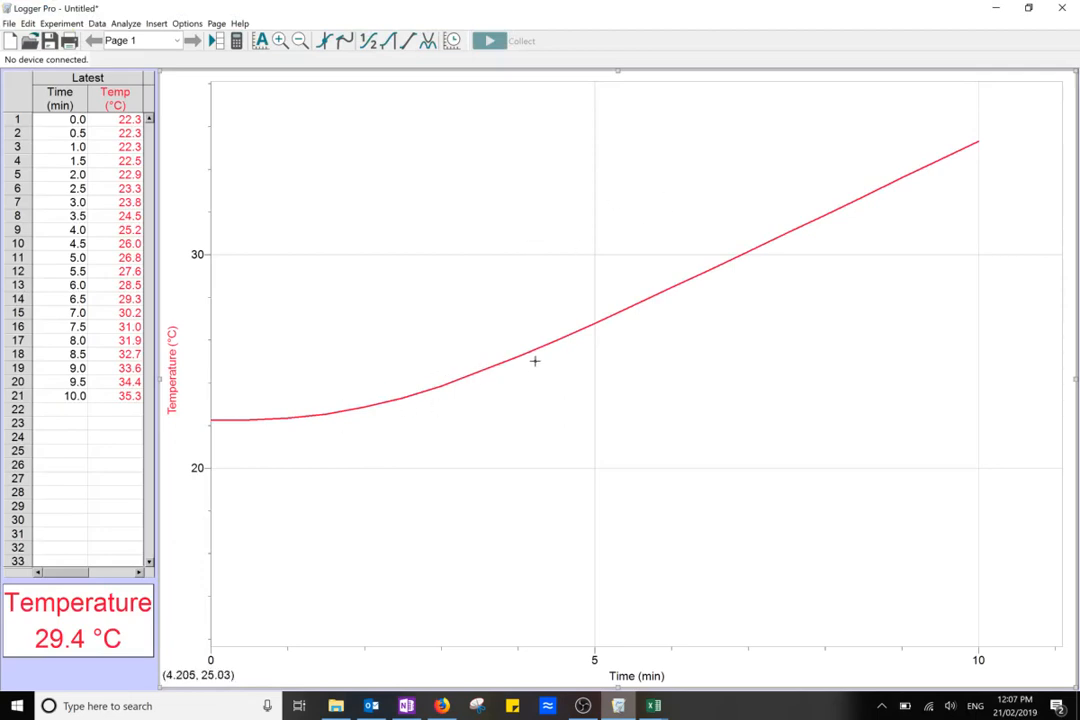
{"action": "left_click_drag", "start_coordinate": [549, 347], "coordinate": [977, 142]}
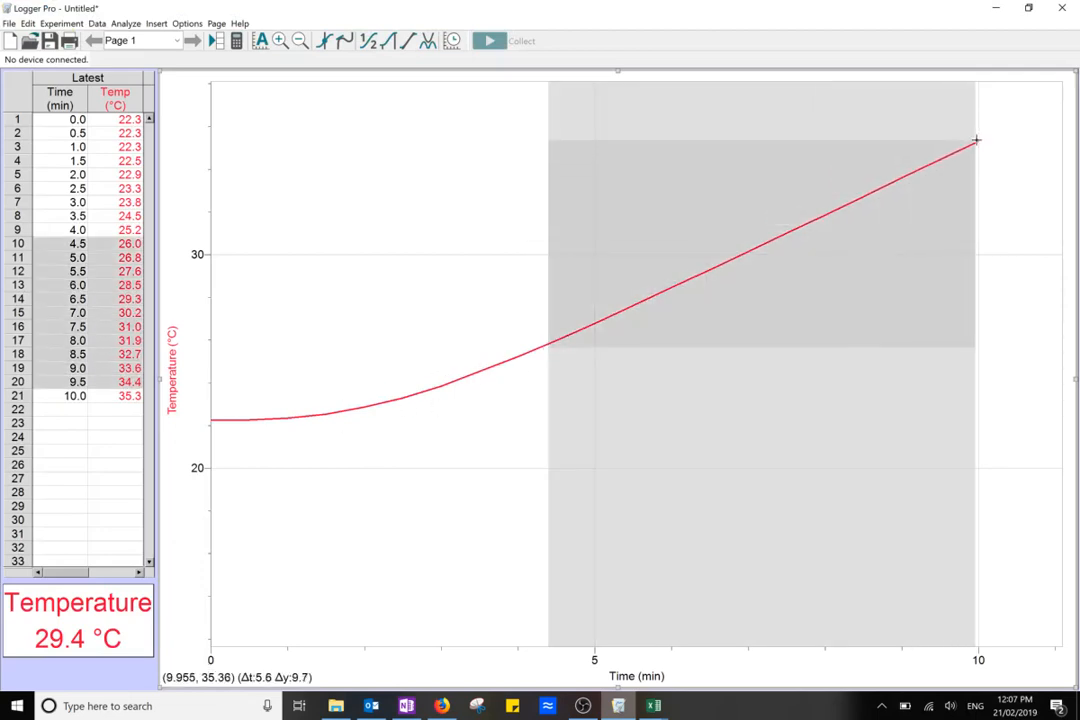
{"action": "left_click_drag", "start_coordinate": [503, 375], "coordinate": [968, 76]}
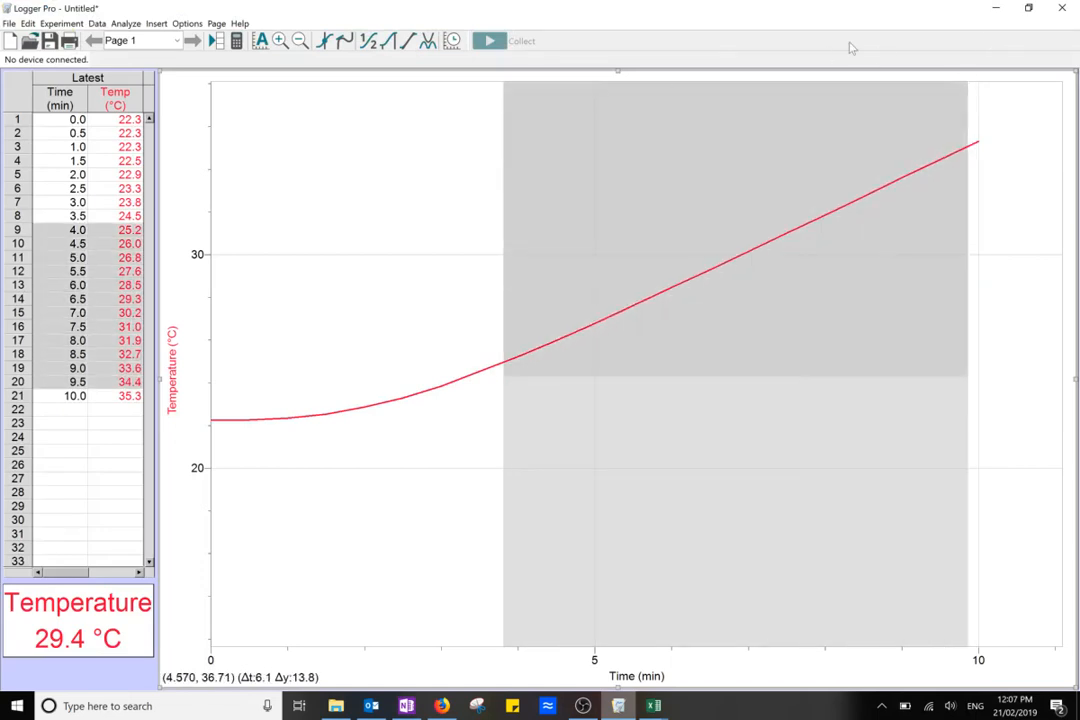
{"action": "left_click", "coordinate": [995, 8]}
{"action": "left_click", "coordinate": [1011, 11]}
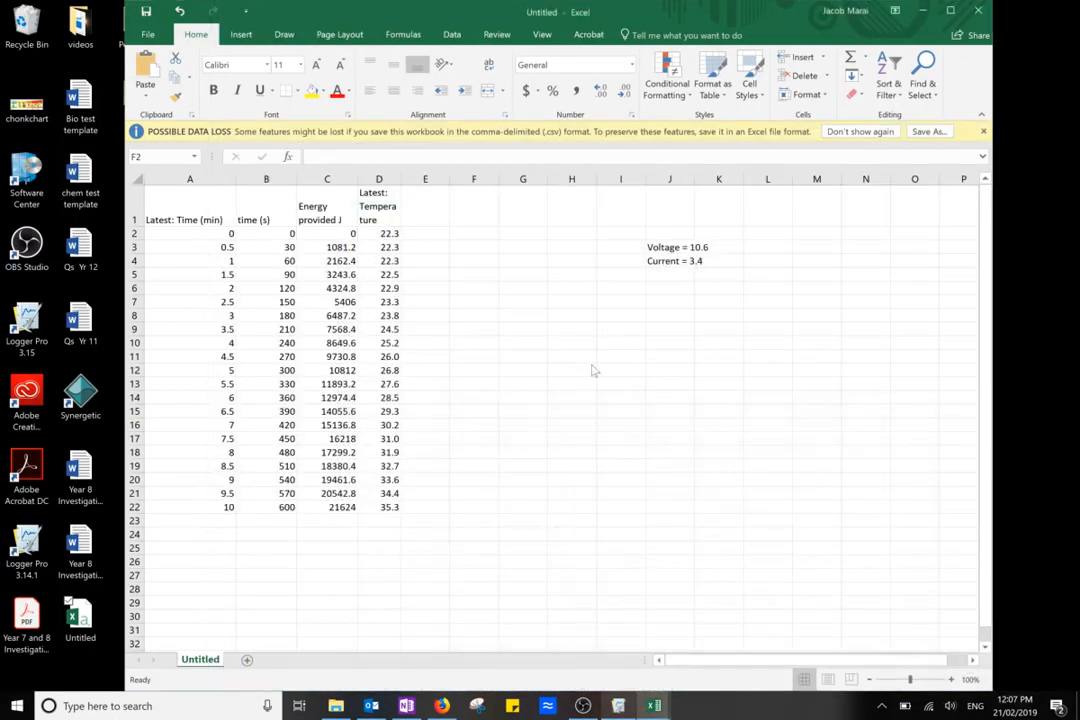
Review the time values in B10:B22 and the energy values in C10:C22
{"action": "left_click_drag", "start_coordinate": [283, 345], "coordinate": [285, 510]}
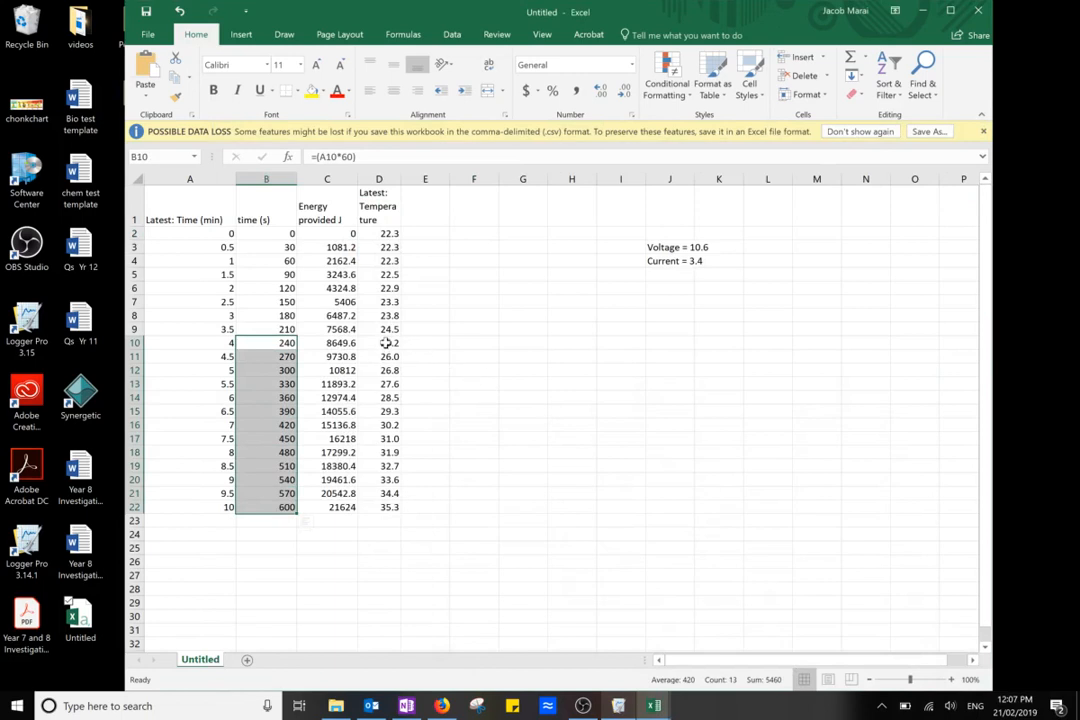
{"action": "left_click_drag", "start_coordinate": [337, 345], "coordinate": [337, 506]}
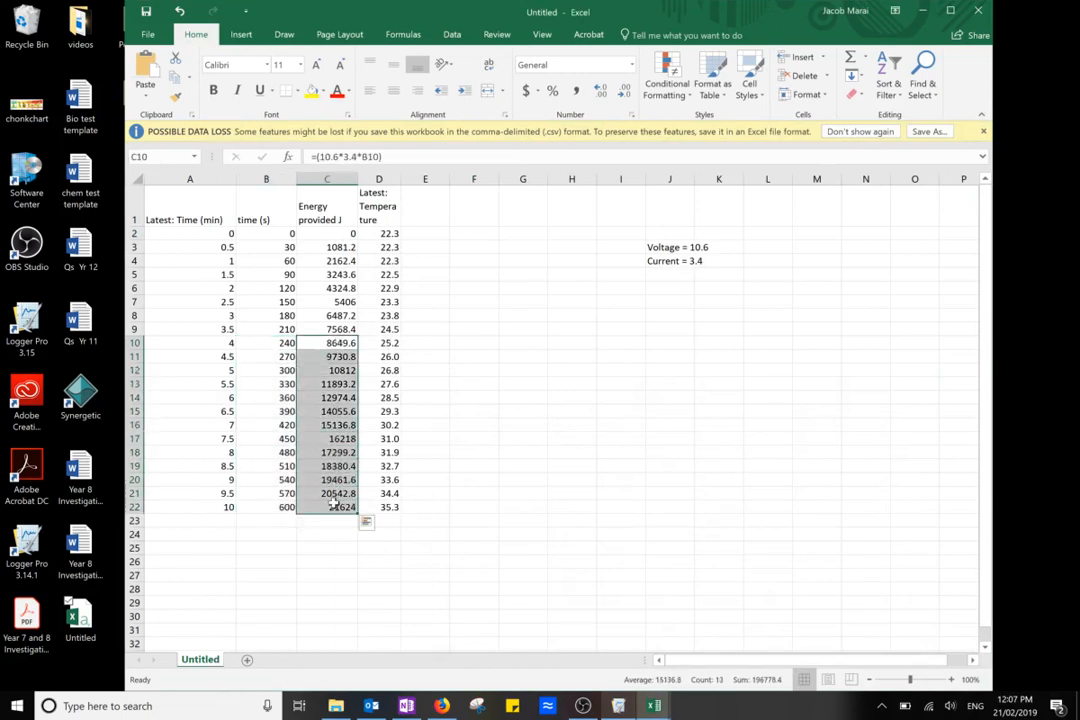
{"action": "left_click", "coordinate": [476, 465]}
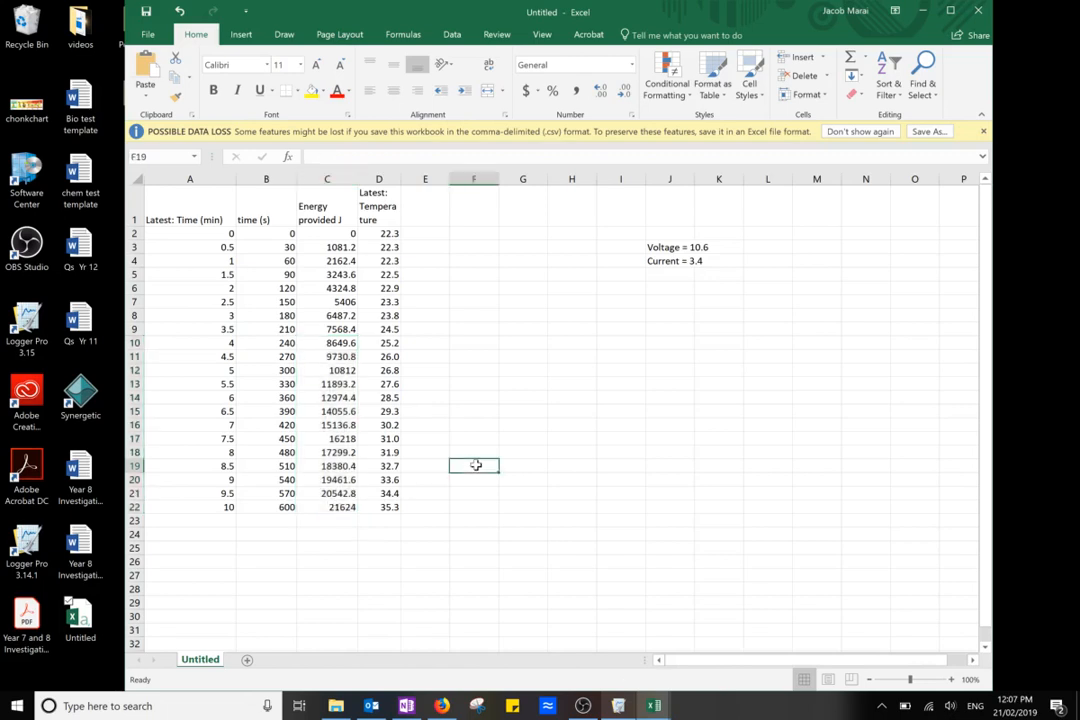
Insert an empty scatter chart and place it beside the data, below the voltage and current notes
{"action": "left_click", "coordinate": [241, 34]}
{"action": "left_click", "coordinate": [524, 96]}
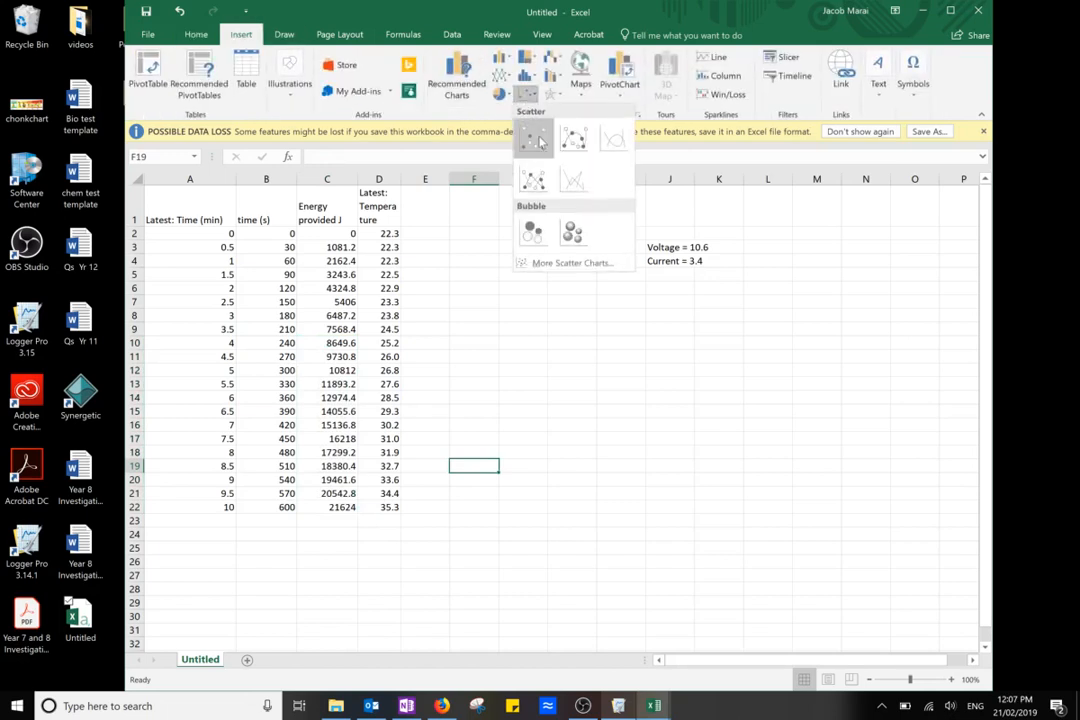
{"action": "left_click", "coordinate": [538, 149]}
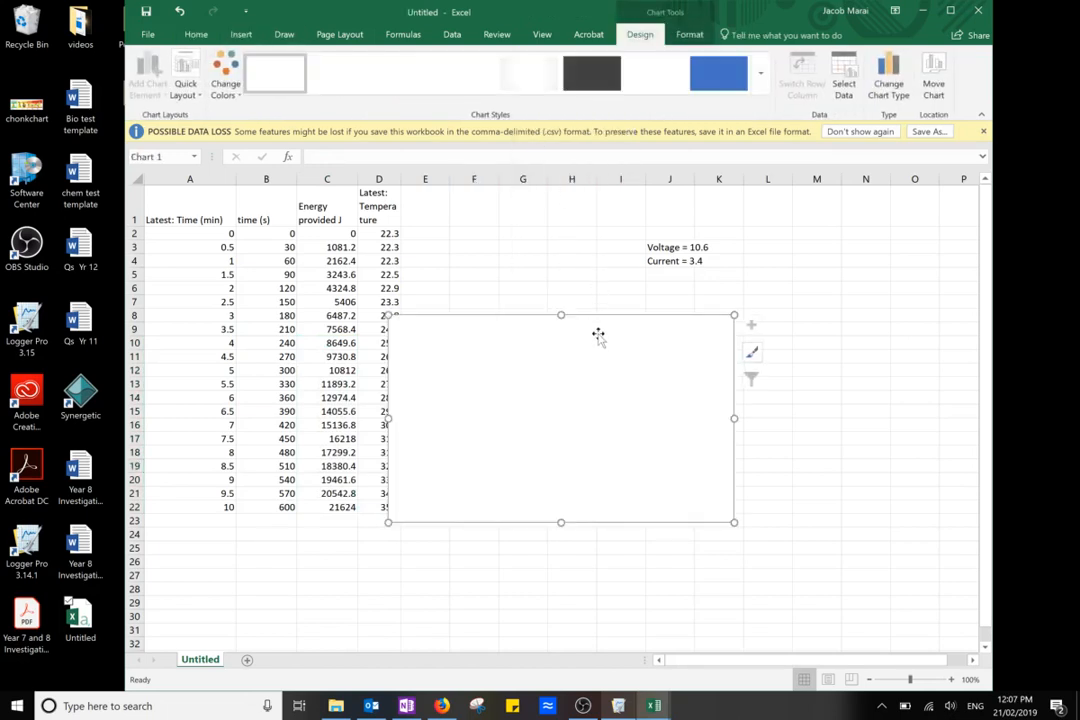
{"action": "left_click_drag", "start_coordinate": [598, 337], "coordinate": [712, 352]}
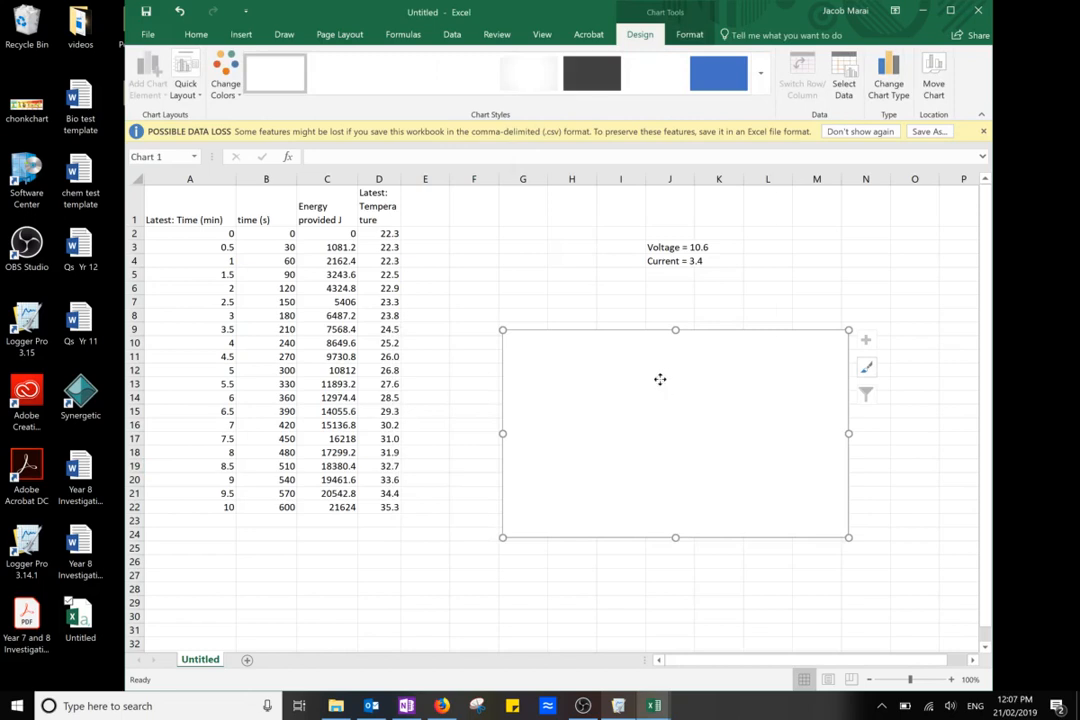
Add a series to the empty scatter chart with temperatures D10:D22 as X values and energies C10:C22 as Y values
{"action": "right_click", "coordinate": [660, 379]}
{"action": "left_click", "coordinate": [708, 214]}
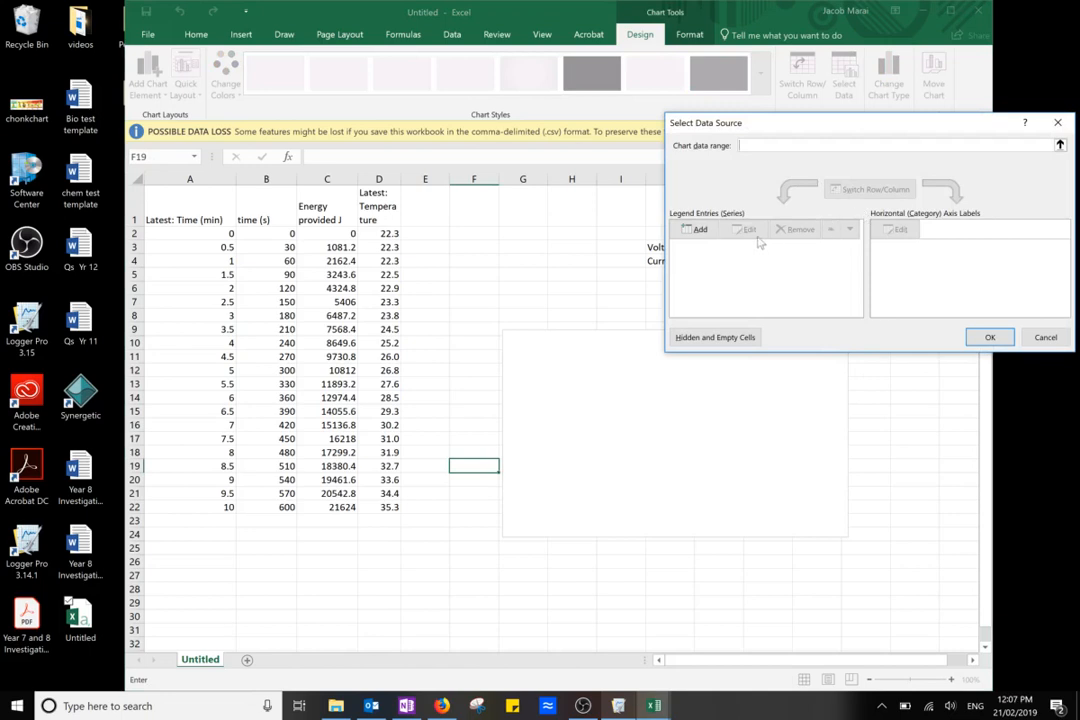
{"action": "left_click", "coordinate": [697, 229]}
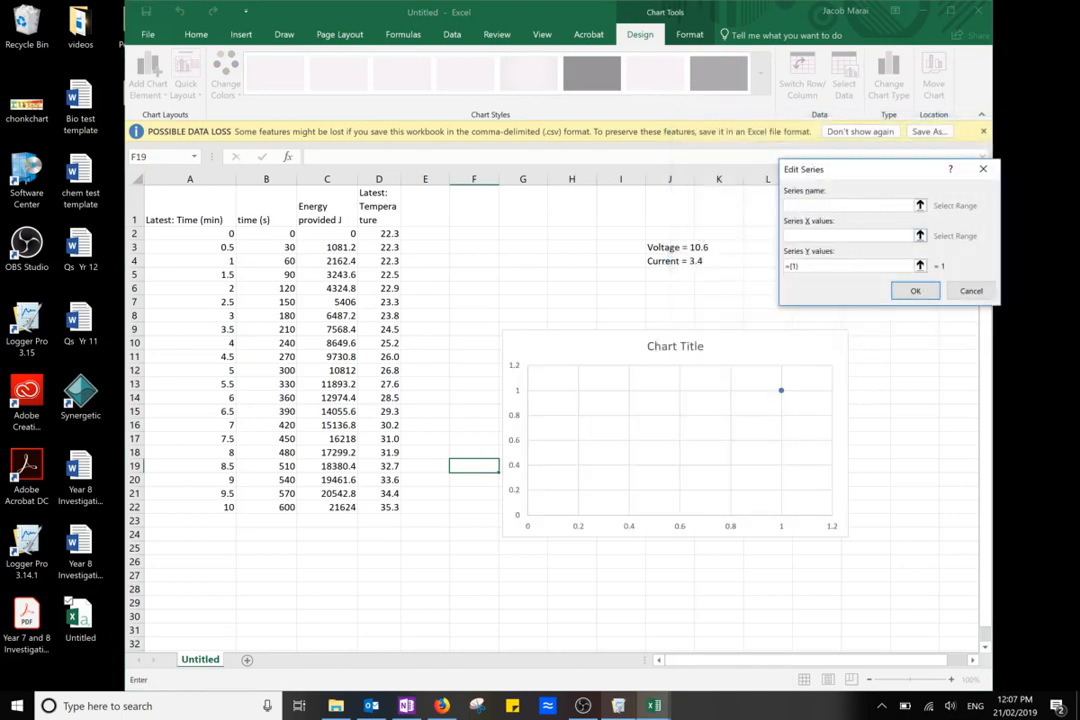
{"action": "left_click", "coordinate": [920, 236]}
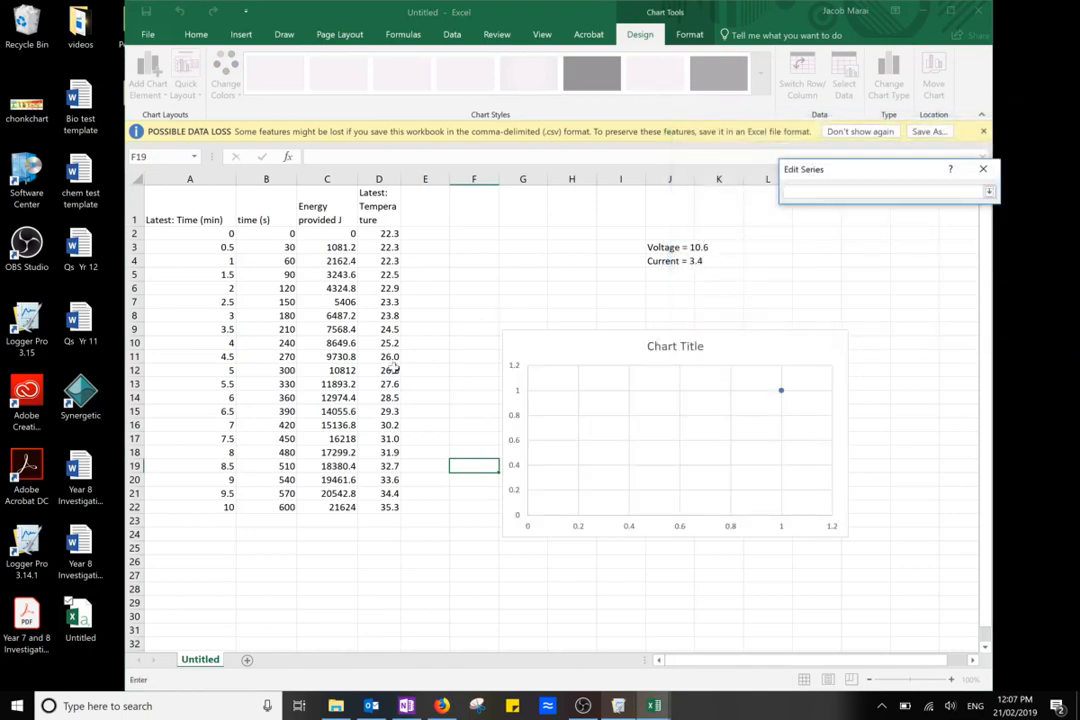
{"action": "left_click_drag", "start_coordinate": [388, 345], "coordinate": [389, 509]}
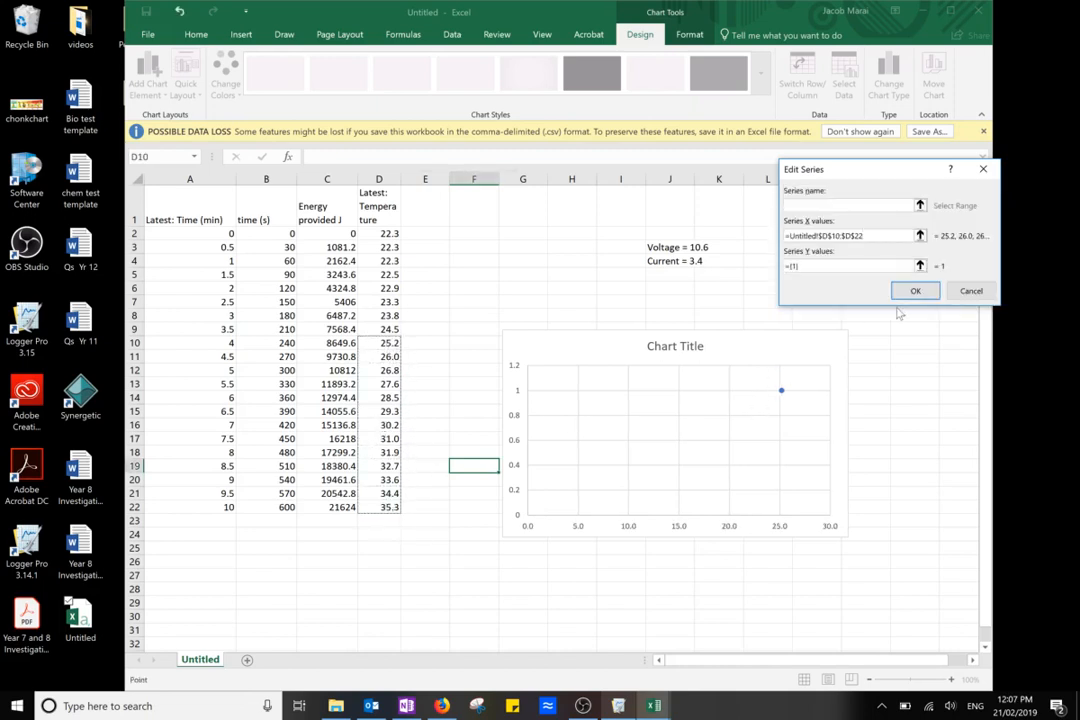
{"action": "left_click", "coordinate": [920, 265]}
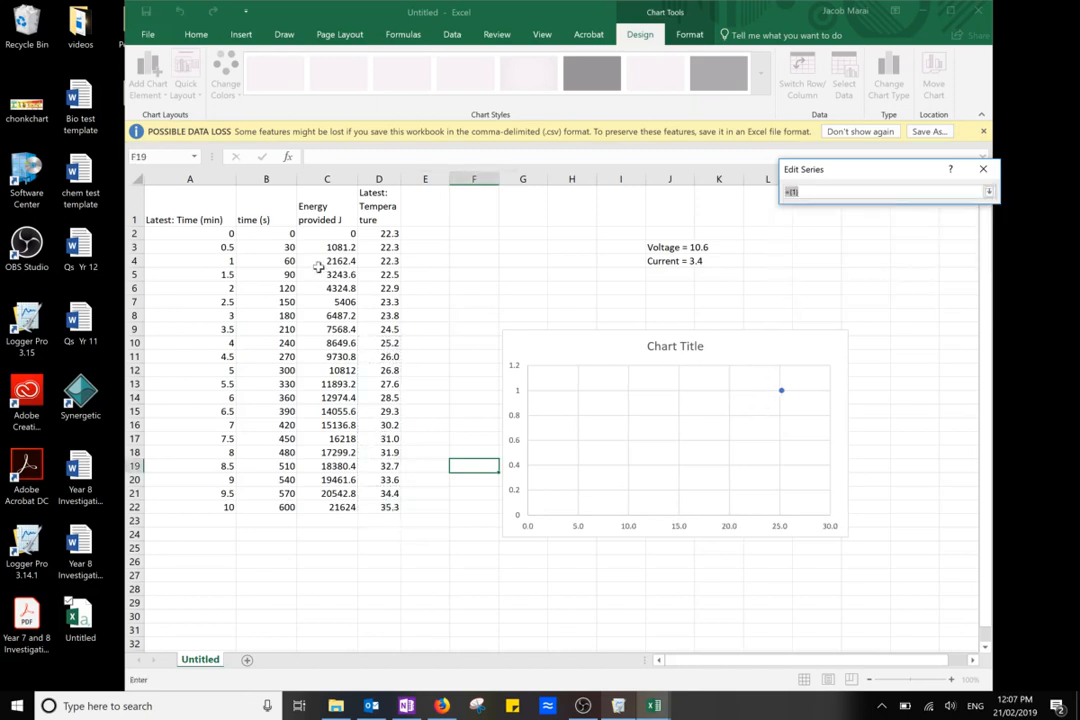
{"action": "left_click_drag", "start_coordinate": [335, 343], "coordinate": [340, 510]}
{"action": "key", "text": "Return"}
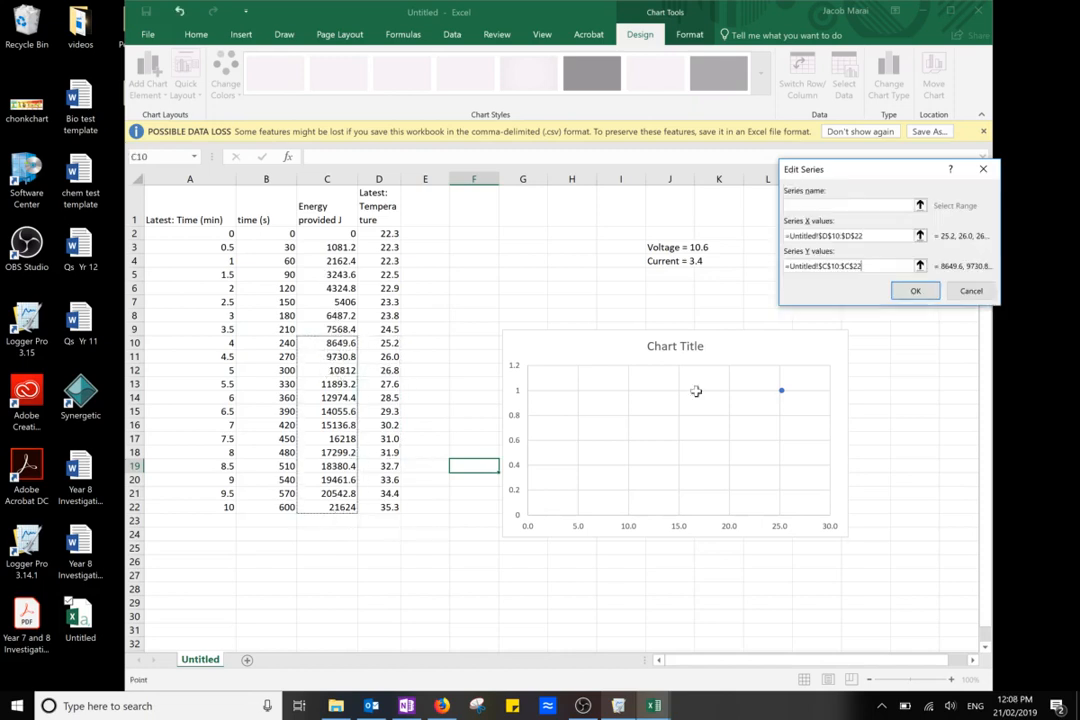
{"action": "left_click", "coordinate": [915, 290]}
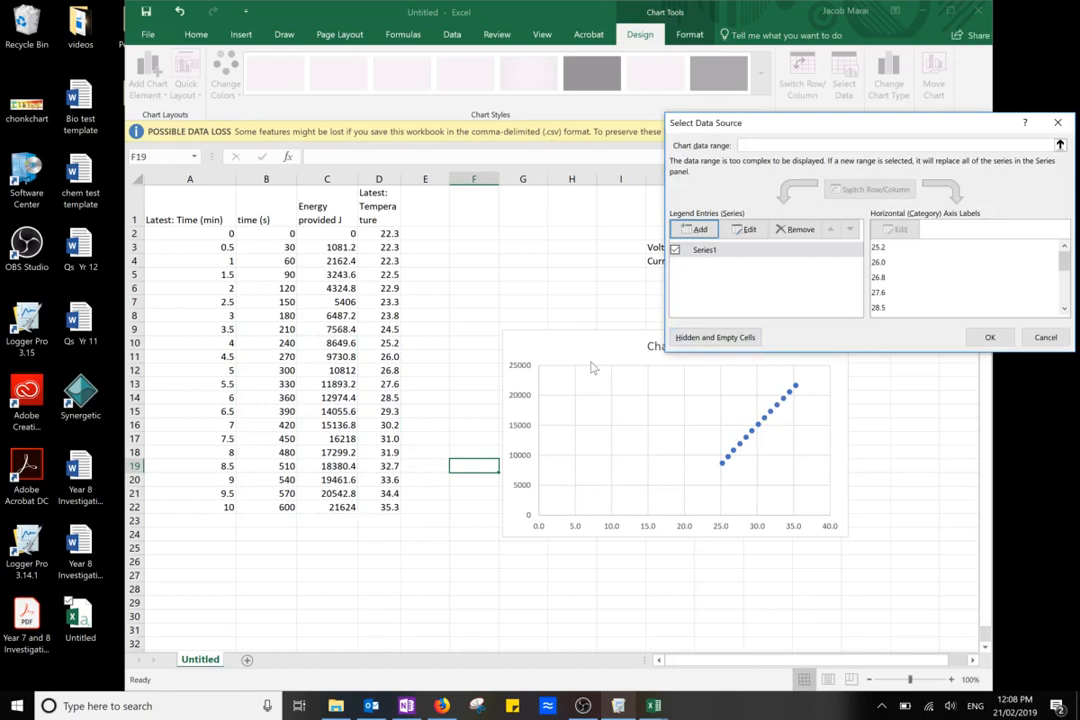
{"action": "key", "text": "Return"}
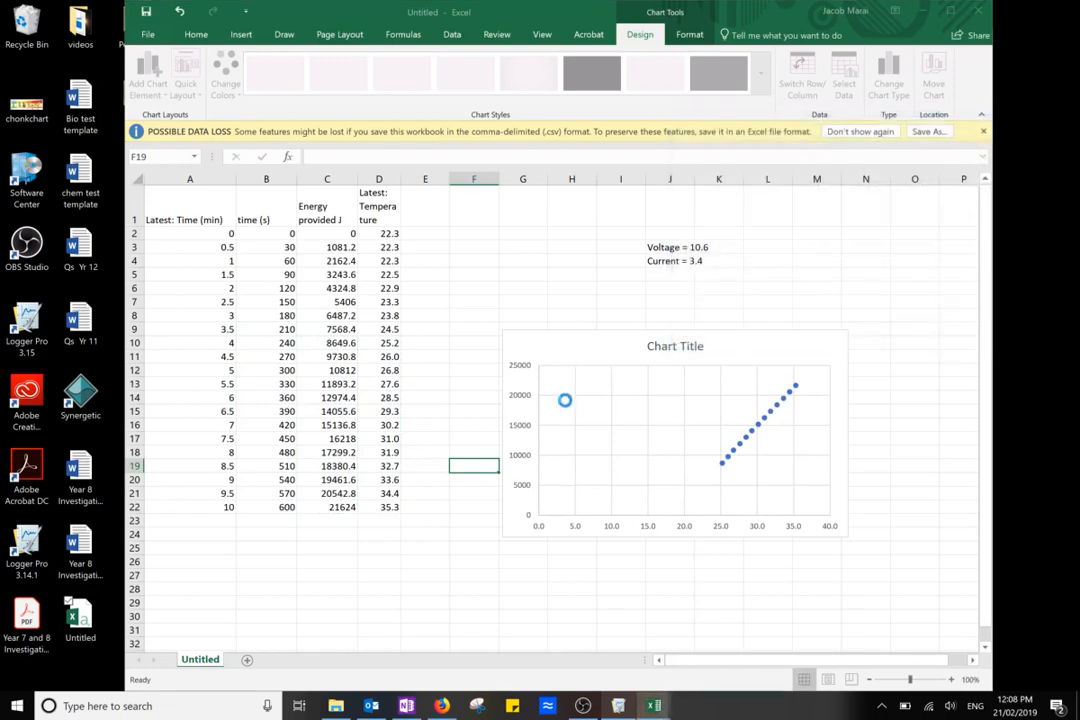
Try extending the chart series to D2:D22 and C2:C22, and revert it to rows 10 to 22
{"action": "left_click", "coordinate": [765, 420]}
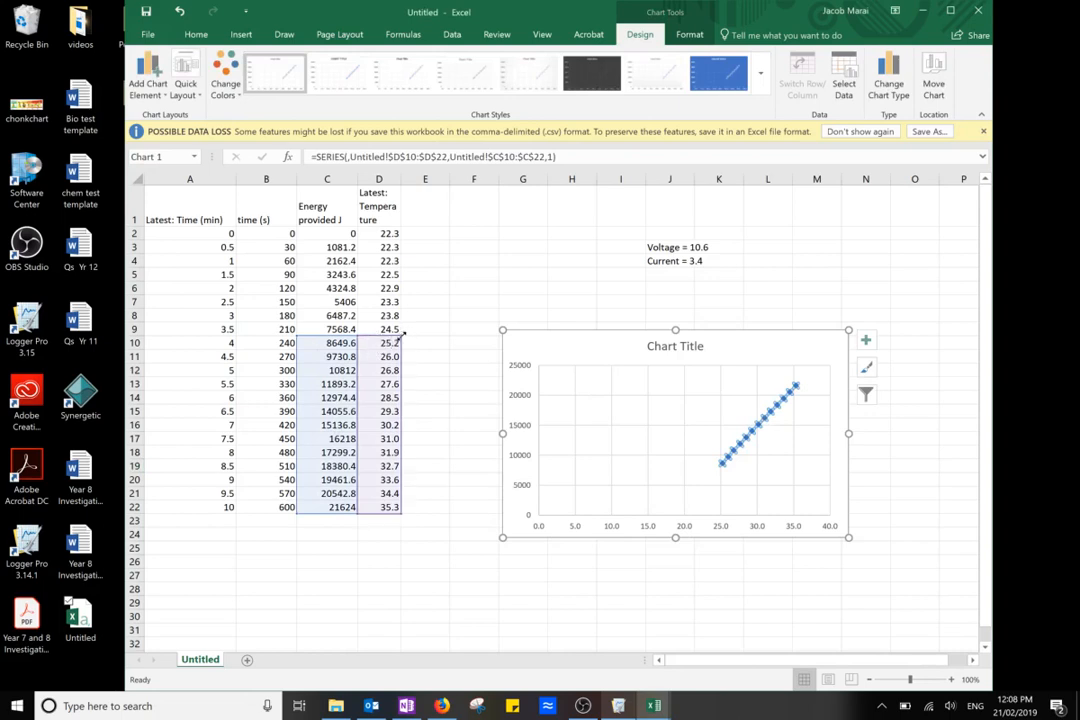
{"action": "left_click_drag", "start_coordinate": [401, 329], "coordinate": [402, 229]}
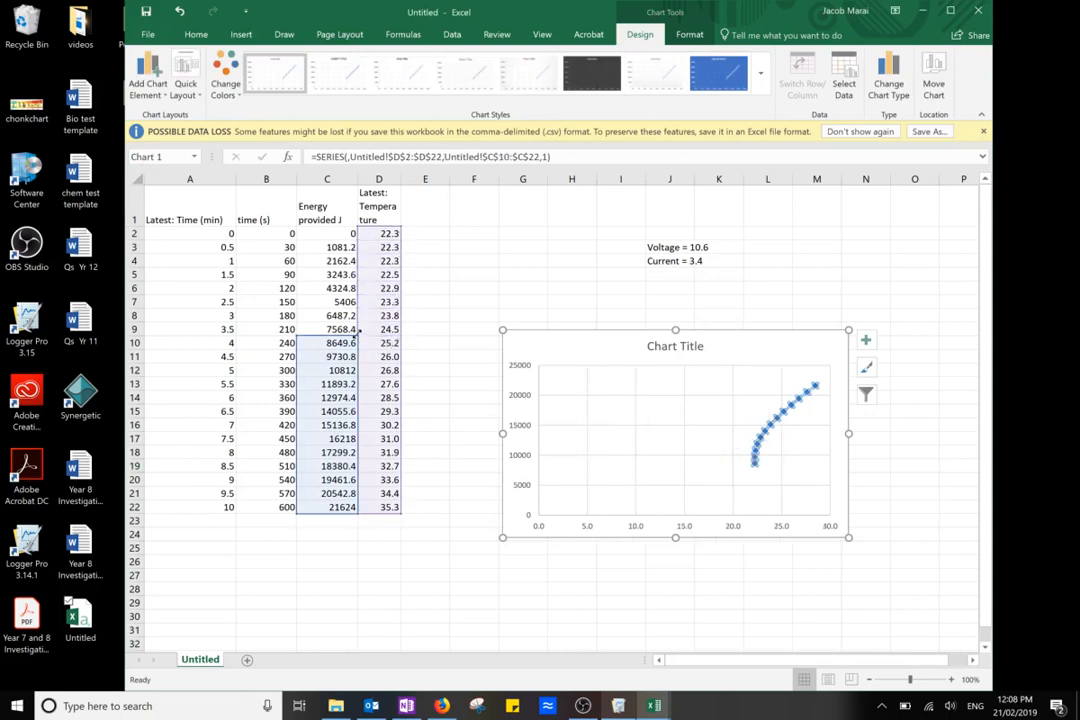
{"action": "left_click_drag", "start_coordinate": [357, 330], "coordinate": [354, 232]}
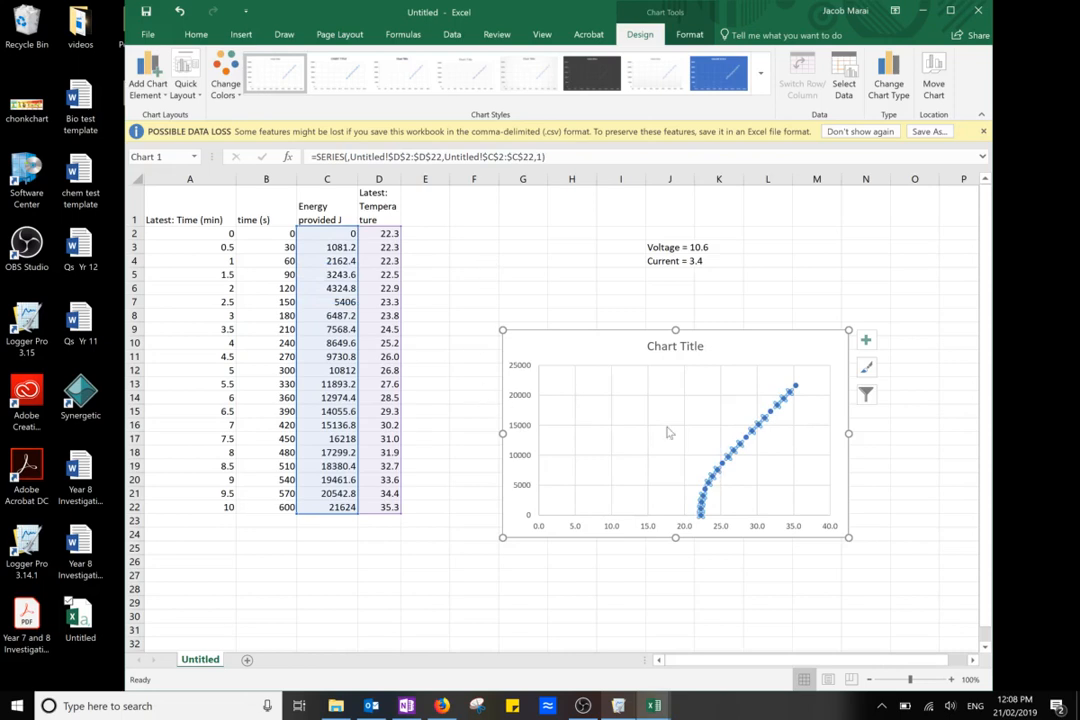
{"action": "key", "text": "ctrl+z"}
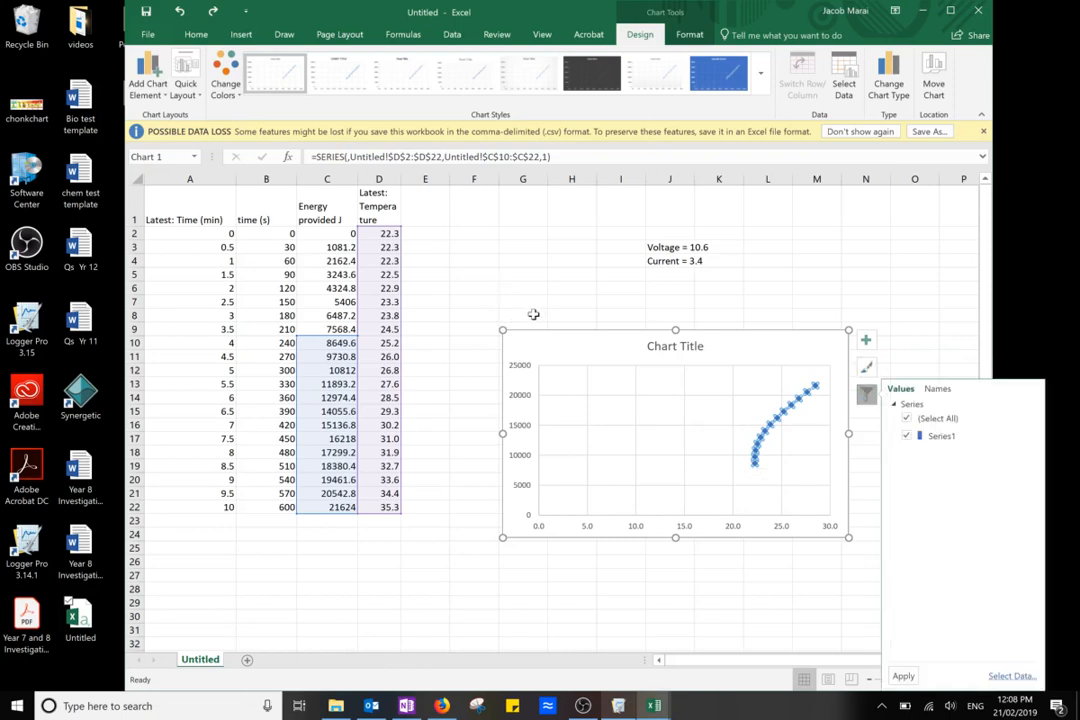
{"action": "left_click_drag", "start_coordinate": [397, 260], "coordinate": [405, 338]}
Move the chart closer to the data and enlarge it to span about columns E to O and rows 5 to 28
{"action": "left_click_drag", "start_coordinate": [526, 345], "coordinate": [472, 288]}
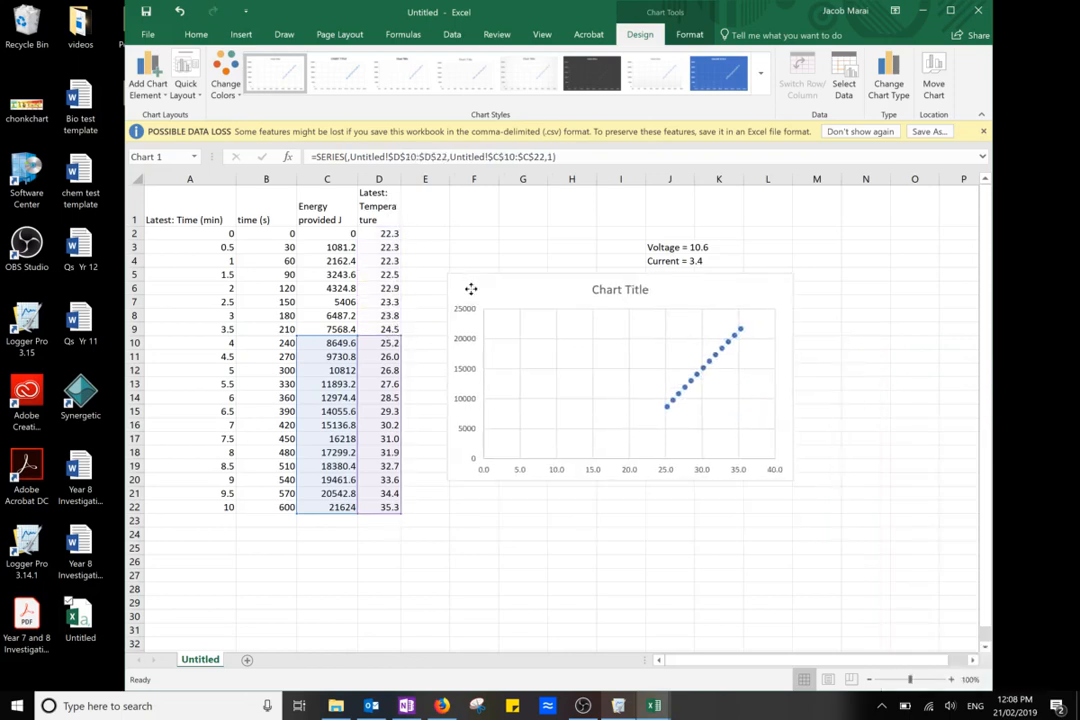
{"action": "left_click_drag", "start_coordinate": [790, 477], "coordinate": [894, 536]}
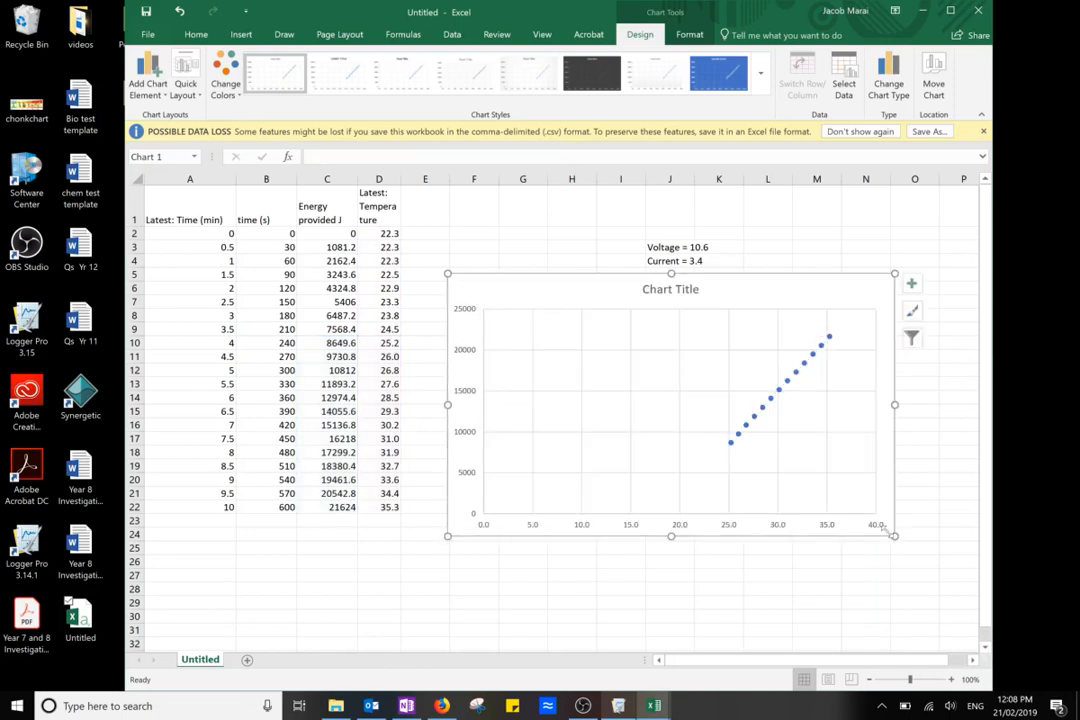
{"action": "left_click_drag", "start_coordinate": [449, 272], "coordinate": [469, 284]}
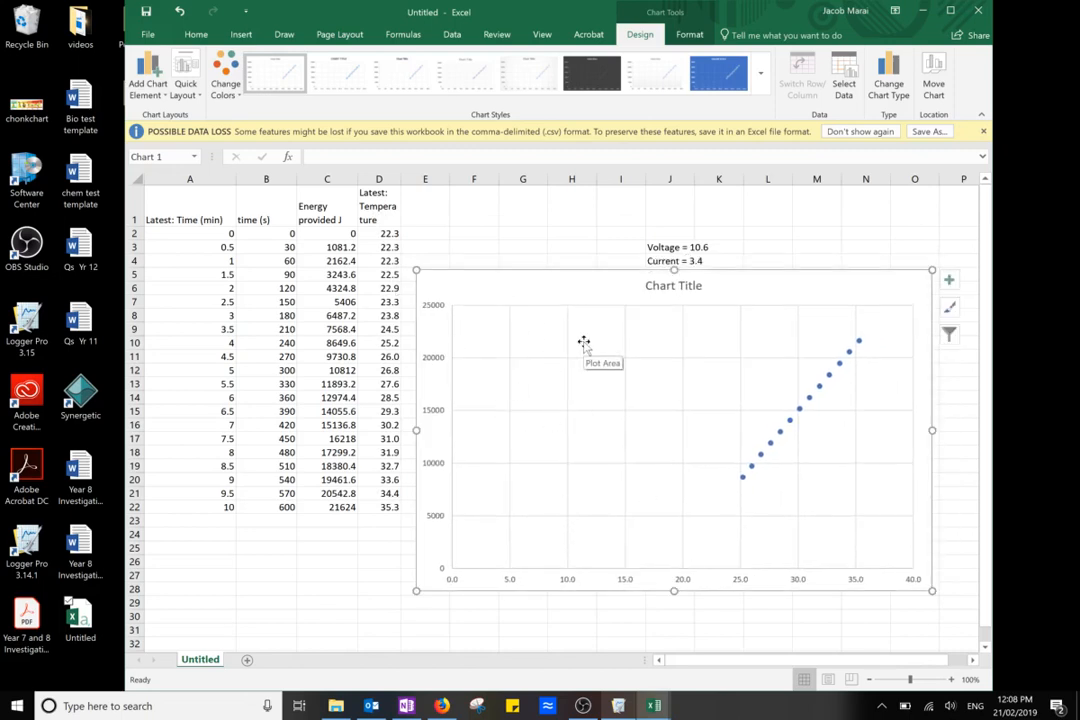
Add a linear trendline to the data points and display its equation and R-squared value on the chart
{"action": "left_click", "coordinate": [847, 351]}
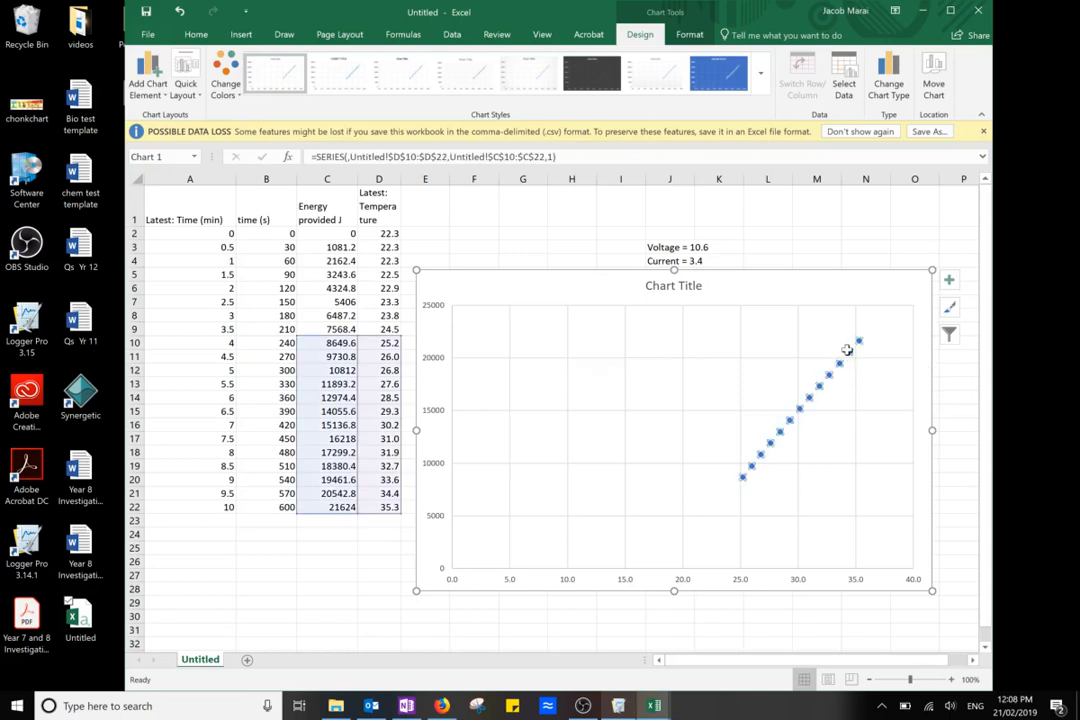
{"action": "right_click", "coordinate": [847, 351]}
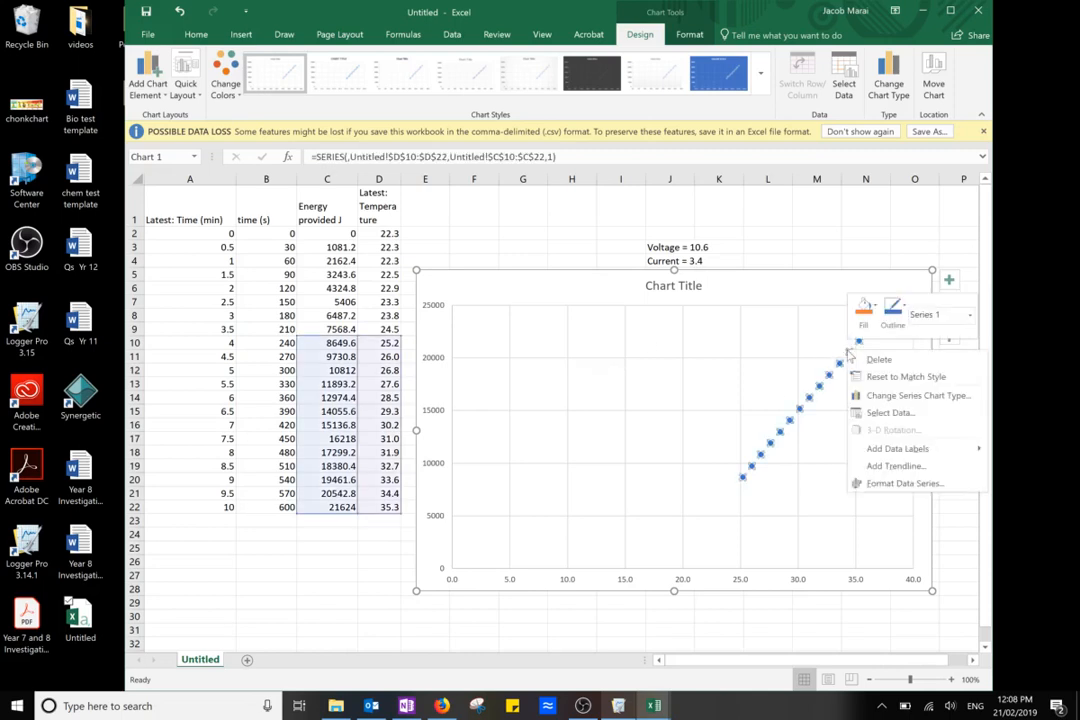
{"action": "left_click", "coordinate": [878, 472]}
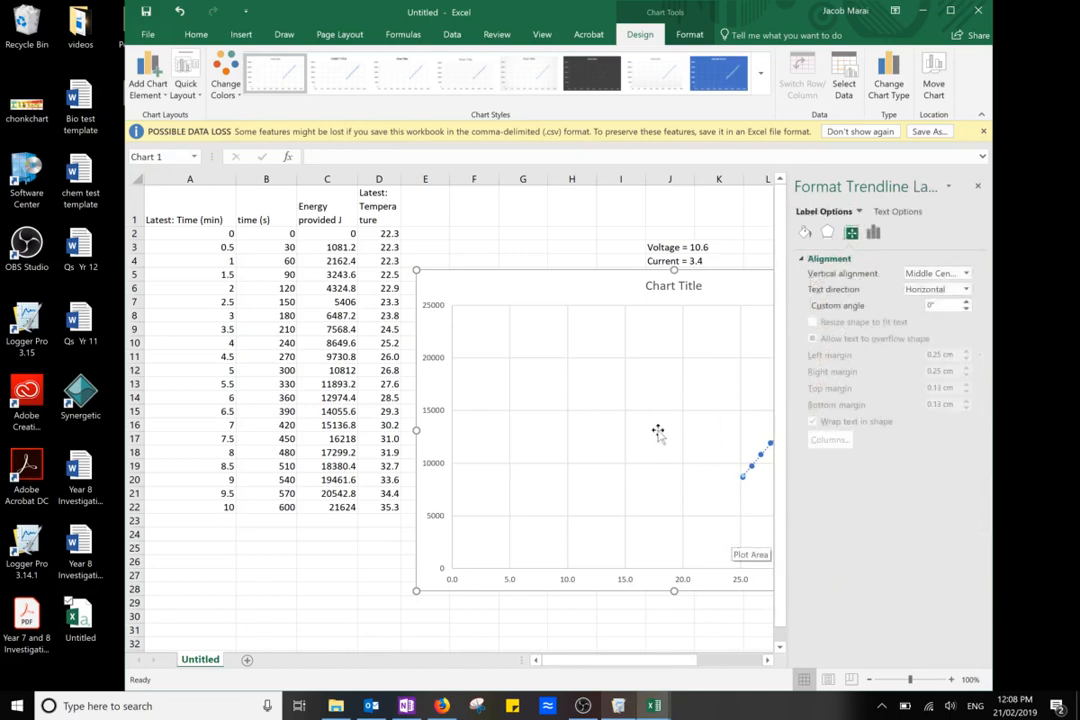
{"action": "left_click", "coordinate": [981, 186]}
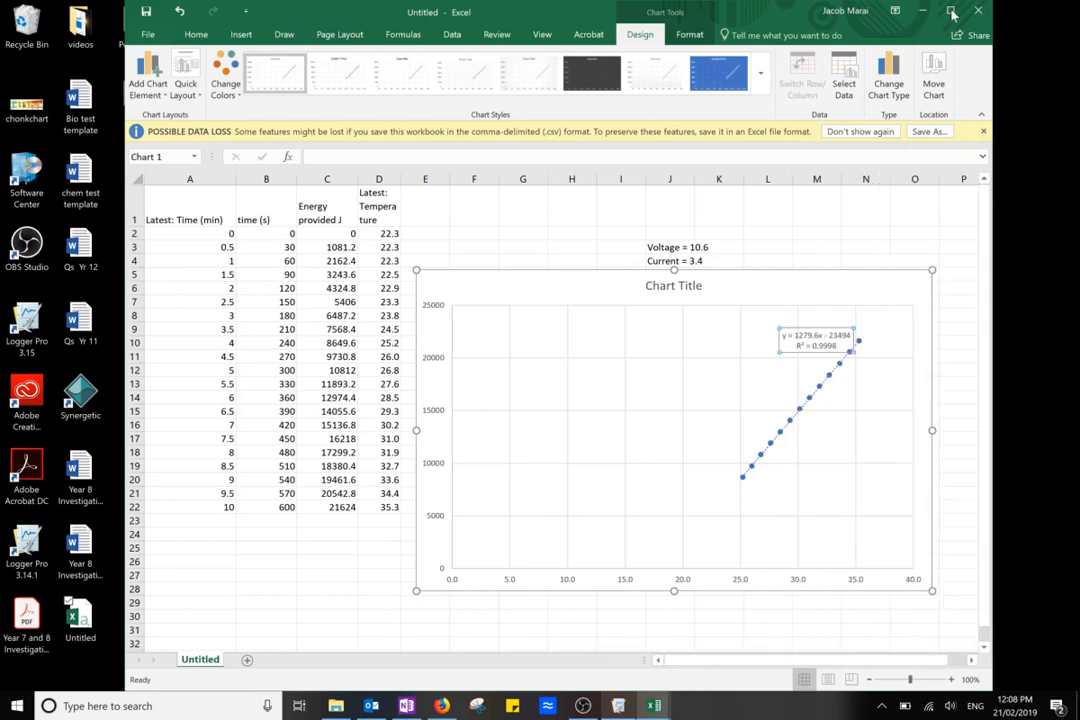
Maximise the workbook window and move the trendline equation label into the clear area beside the data points
{"action": "left_click", "coordinate": [951, 12]}
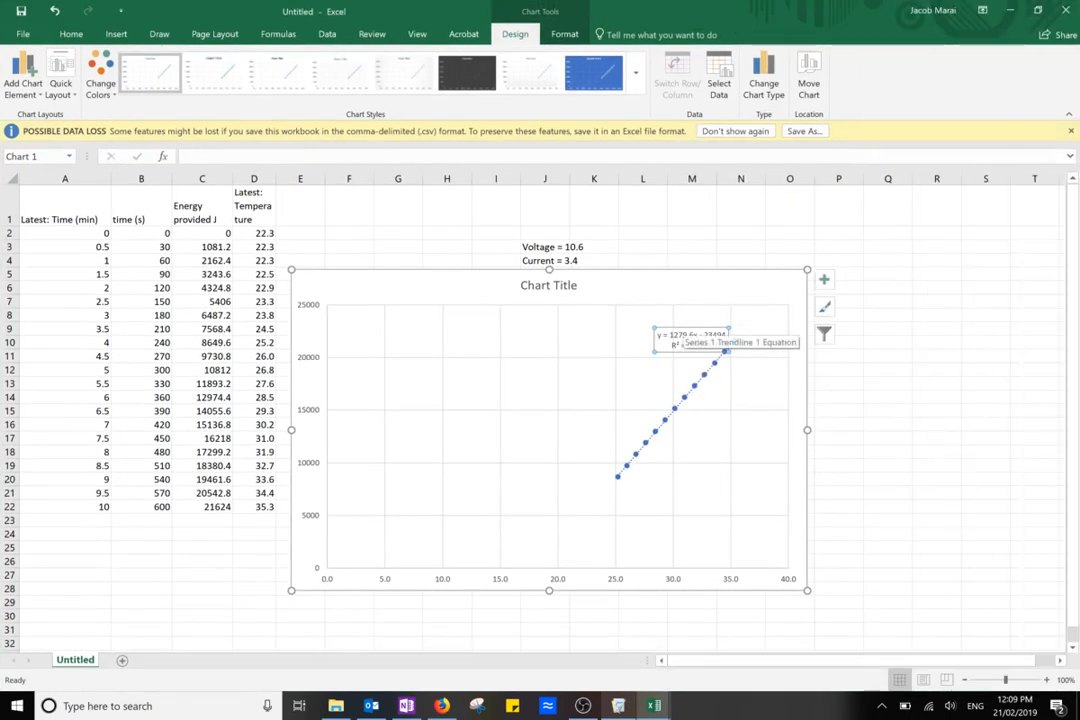
{"action": "left_click_drag", "start_coordinate": [712, 346], "coordinate": [672, 346]}
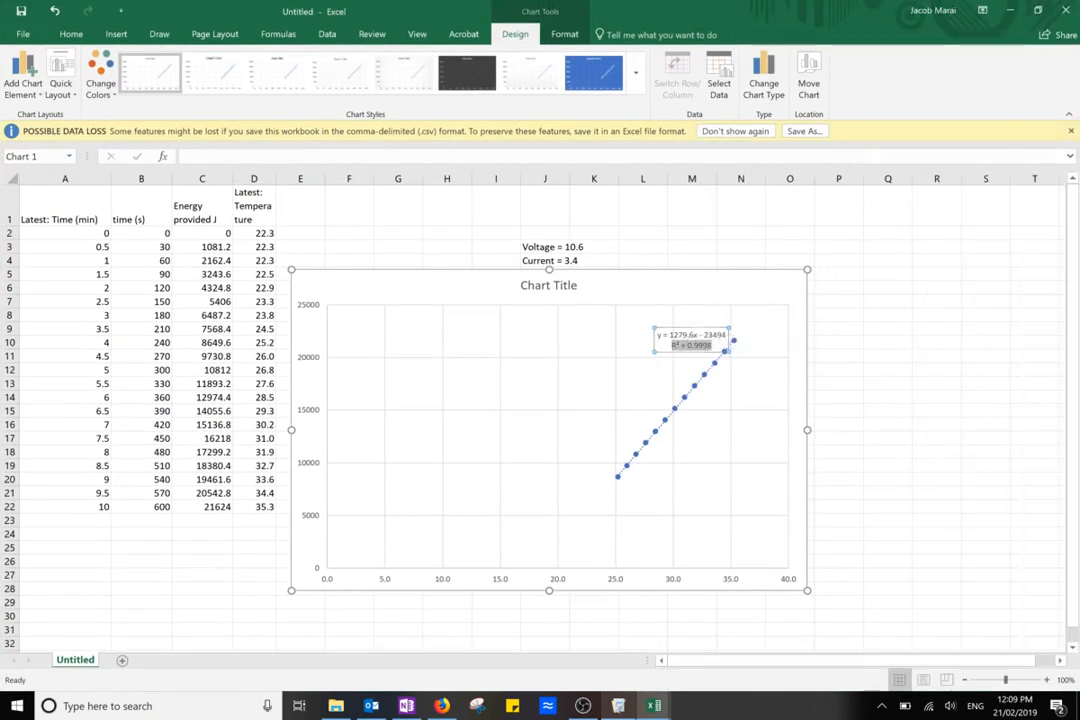
{"action": "left_click", "coordinate": [663, 345]}
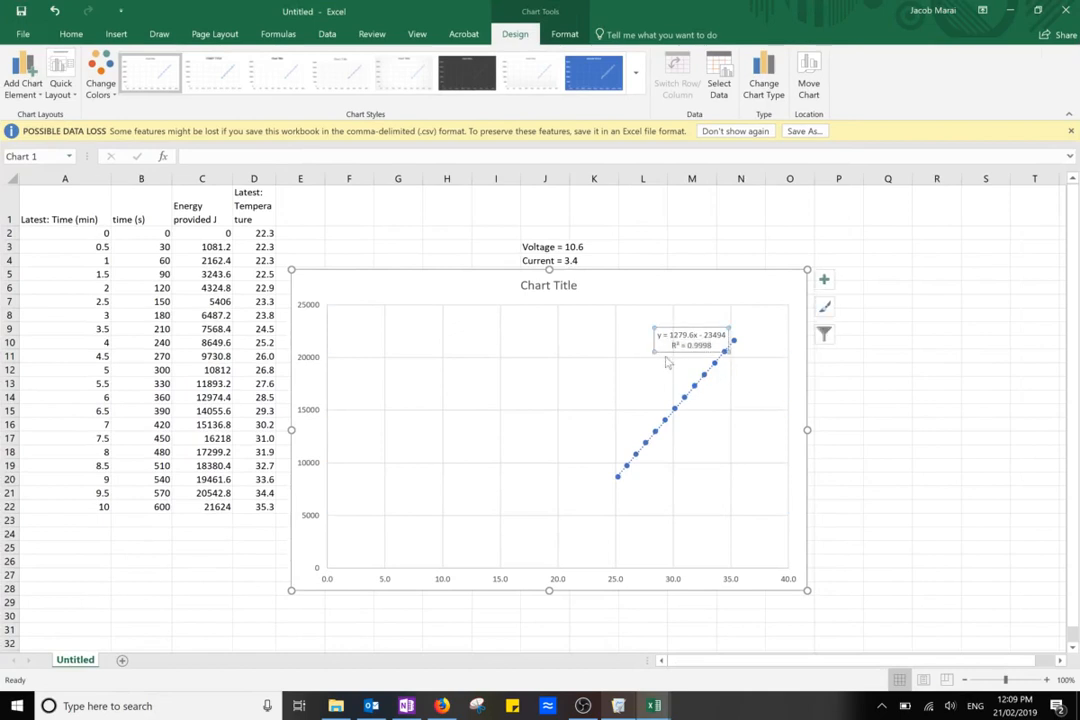
{"action": "left_click_drag", "start_coordinate": [665, 351], "coordinate": [562, 398]}
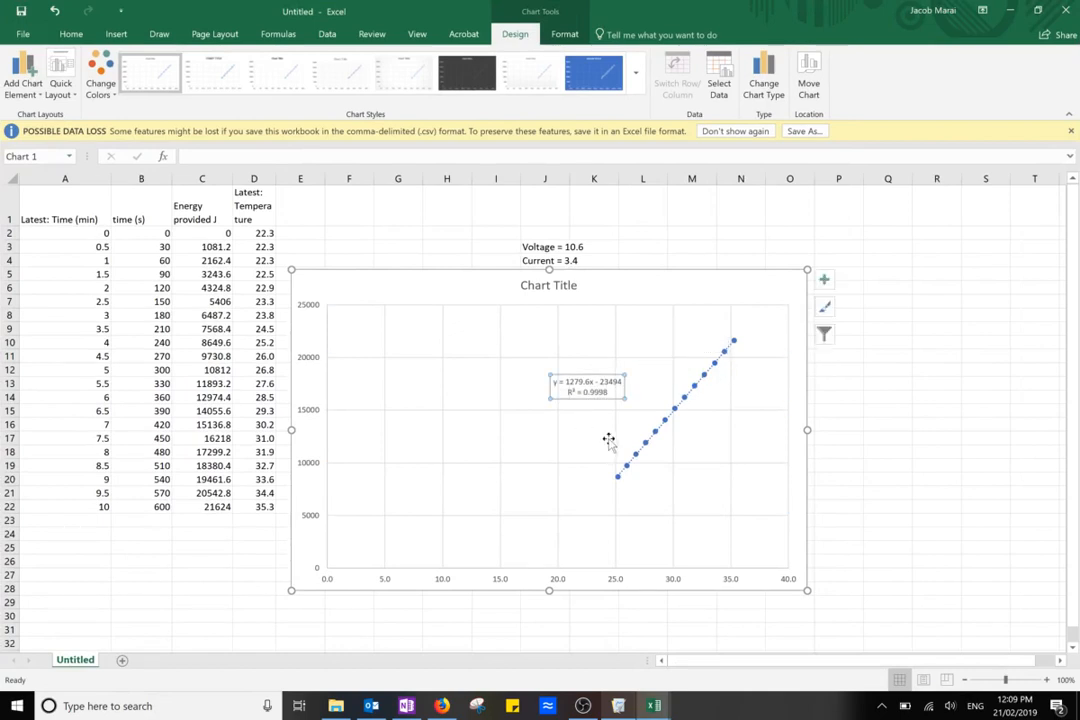
Enter the line equation y = mx + c in Q12 and its heating equivalent Q = mT +c in Q13, beside the chart
{"action": "left_click", "coordinate": [866, 408]}
{"action": "scroll", "coordinate": [866, 408], "scroll_direction": "up", "scroll_amount": 1}
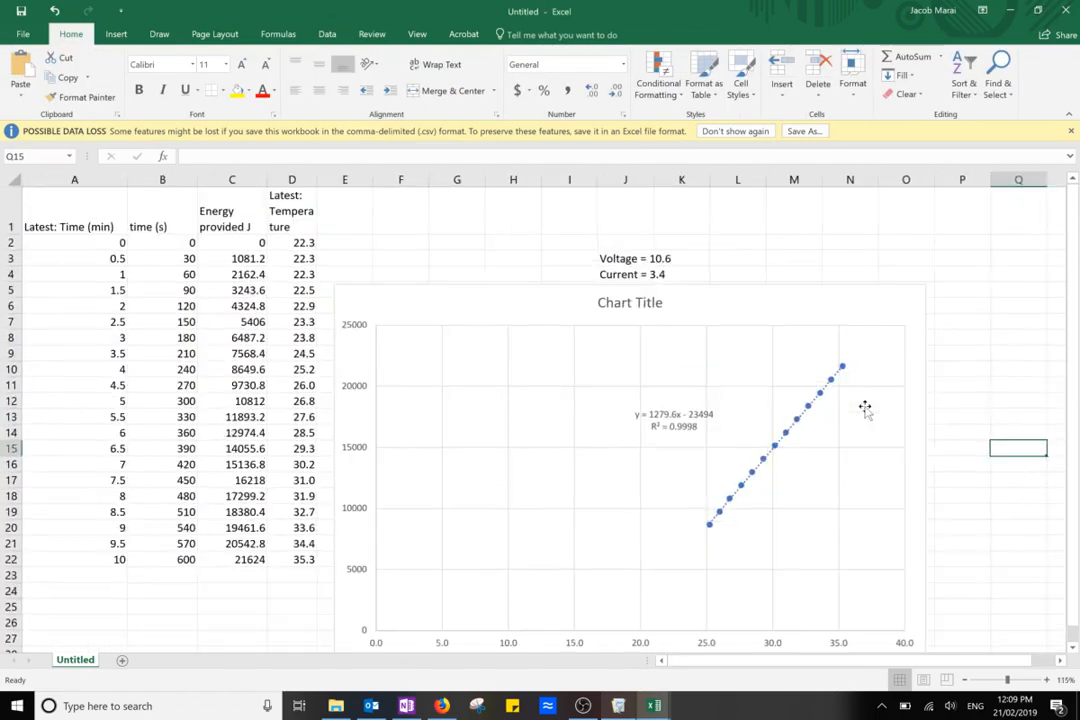
{"action": "scroll", "coordinate": [884, 406], "scroll_direction": "right", "scroll_amount": 2}
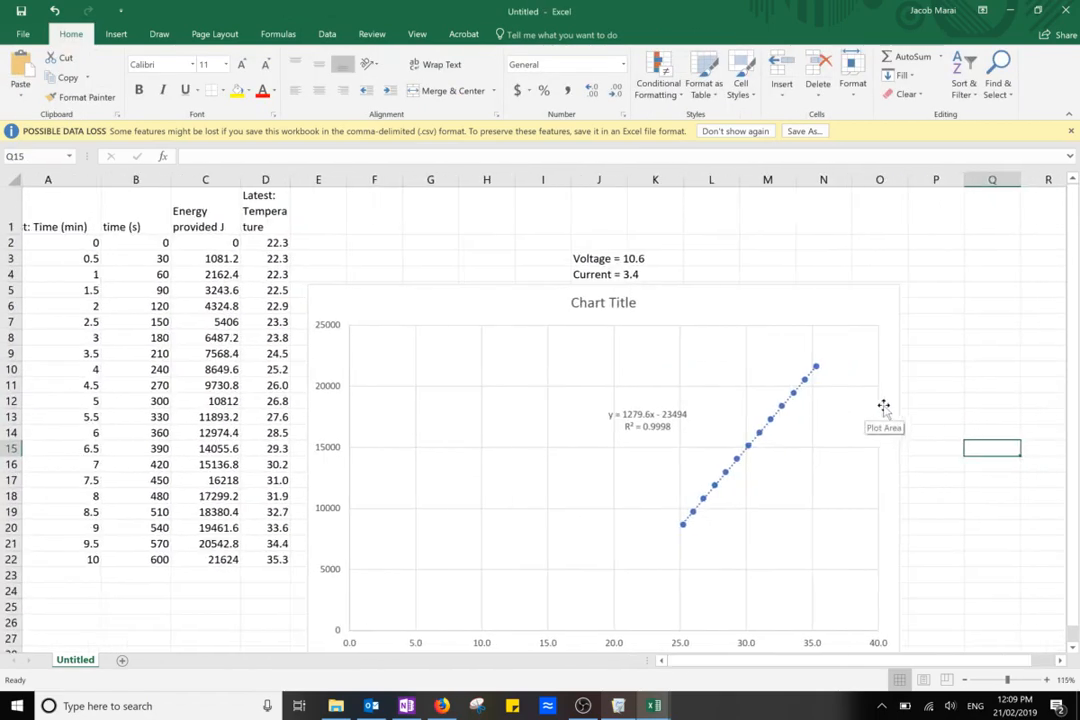
{"action": "left_click", "coordinate": [829, 403]}
{"action": "type", "text": "y = mx + c"}
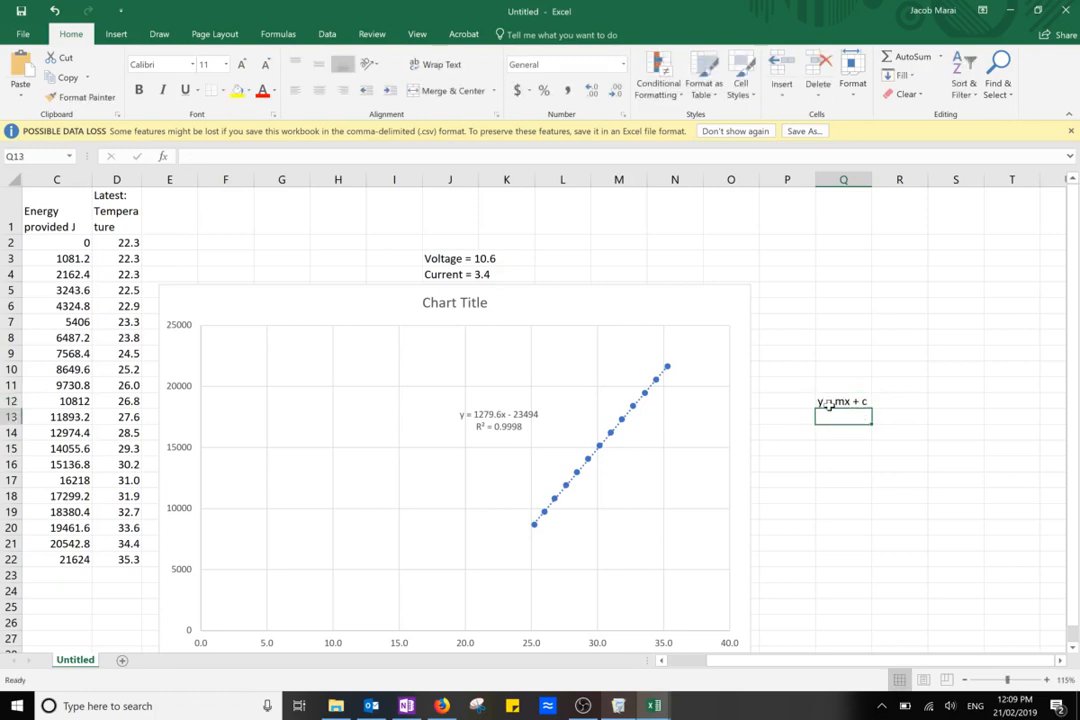
{"action": "key", "text": "Return"}
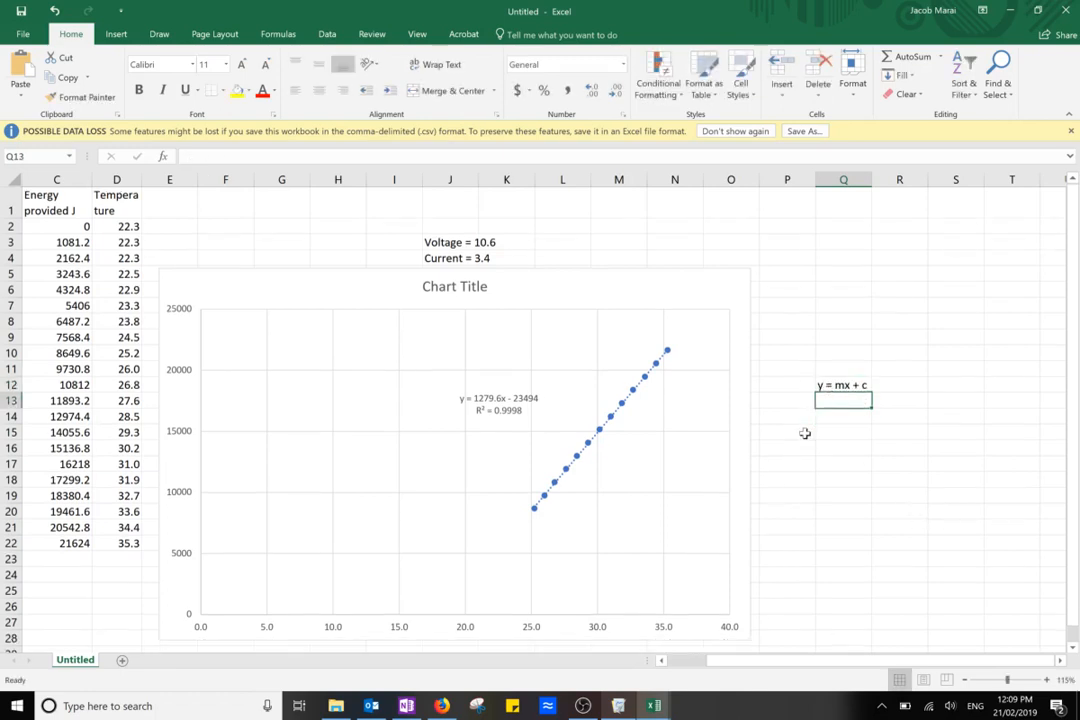
{"action": "type", "text": "Q = mT +c"}
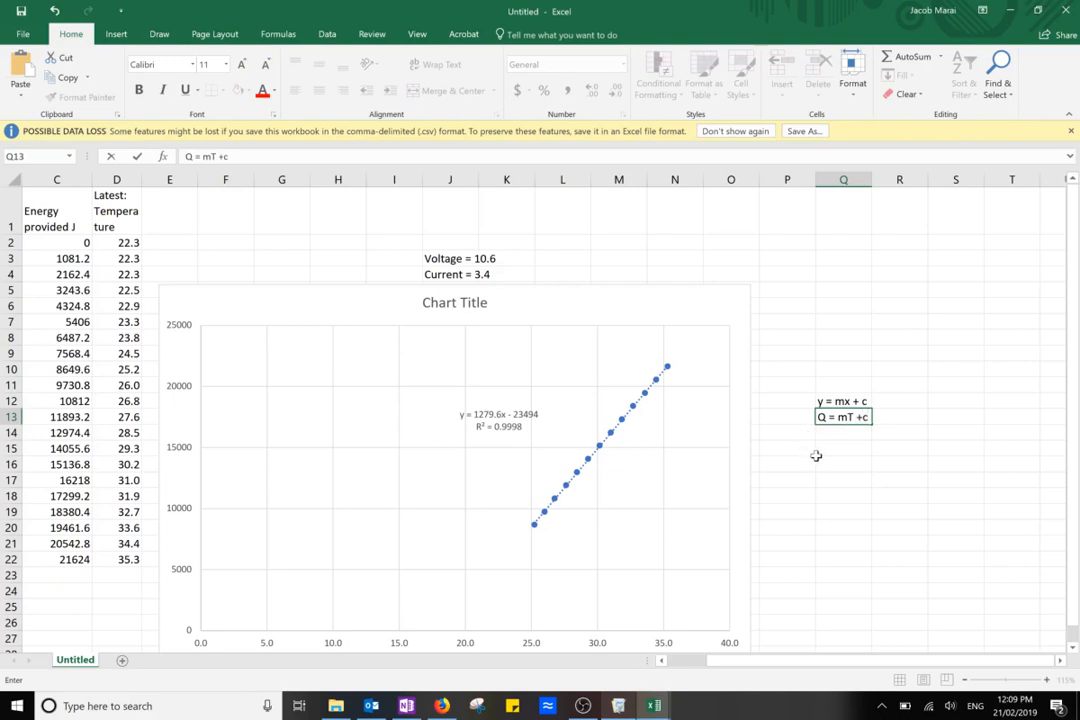
{"action": "key", "text": "Return"}
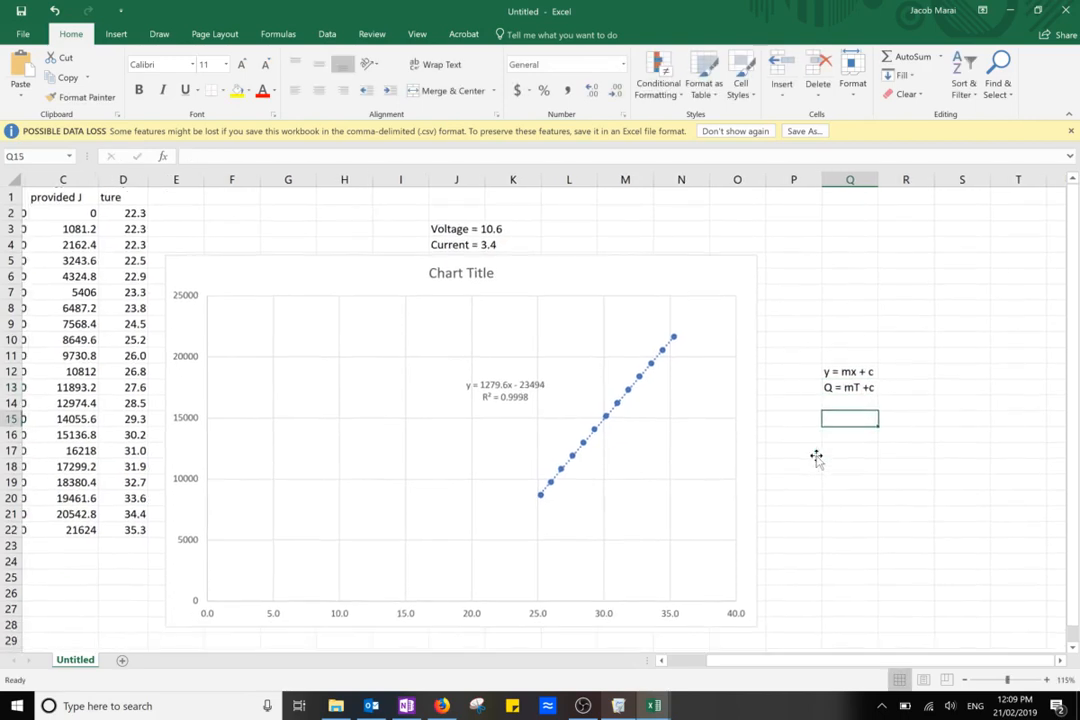
{"action": "key", "text": "Return"}
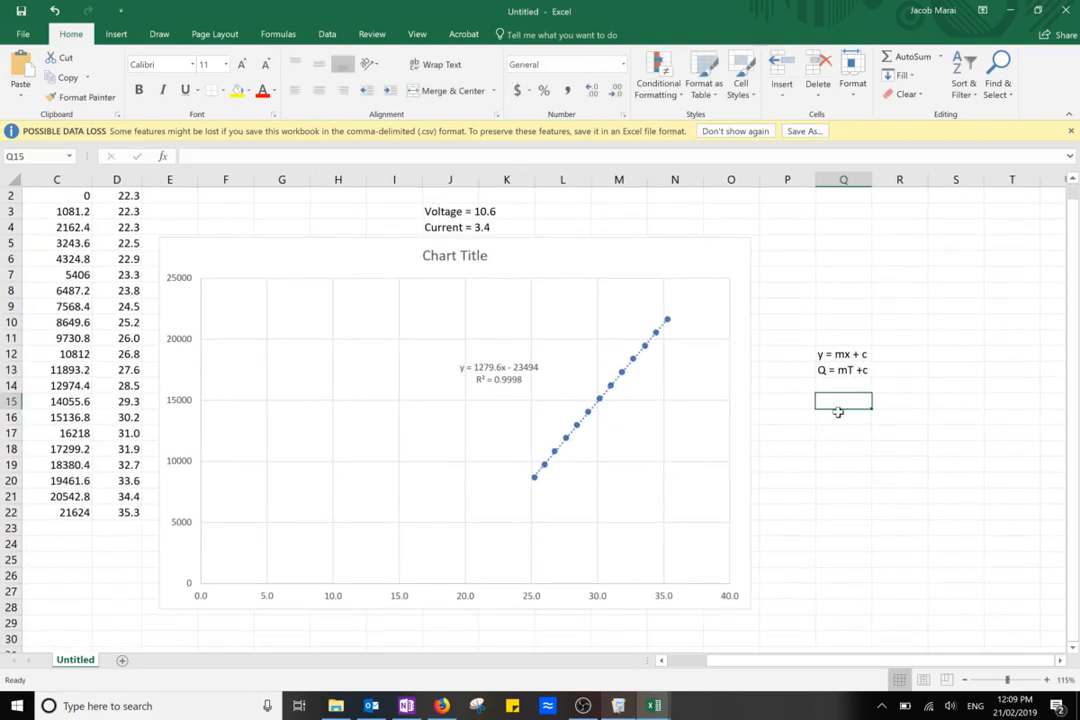
Enter Q = mx T in Q15 and shorten the equation in Q13 to Q = mT
{"action": "type", "text": "Q = "}
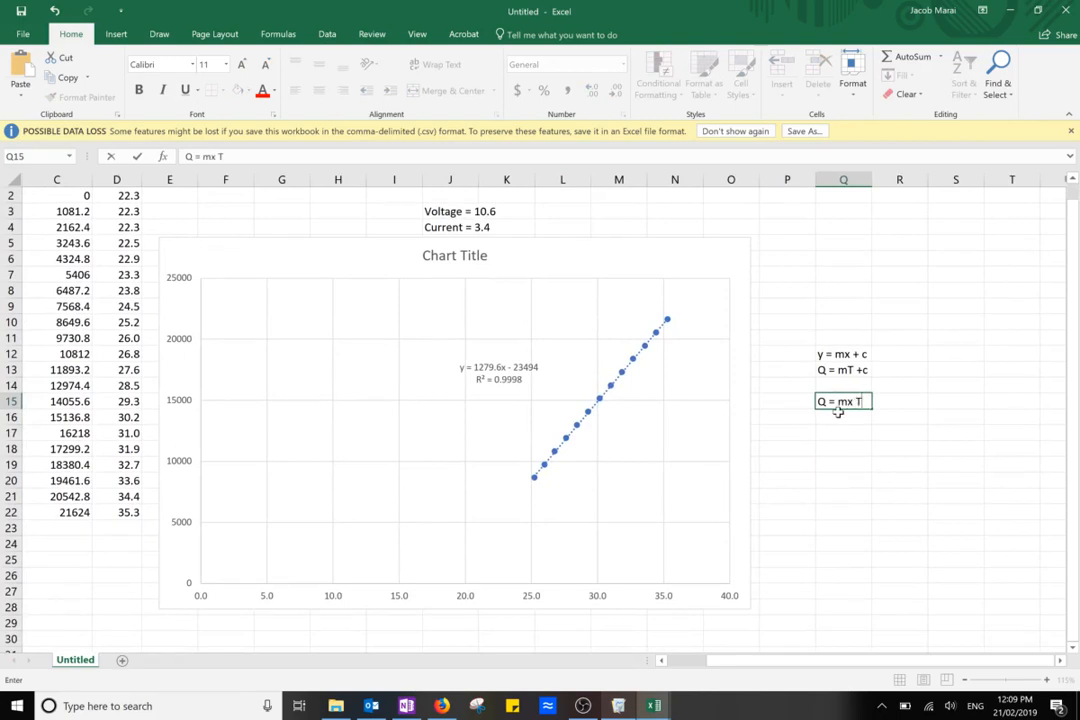
{"action": "type", "text": "mx T"}
{"action": "left_click", "coordinate": [848, 370]}
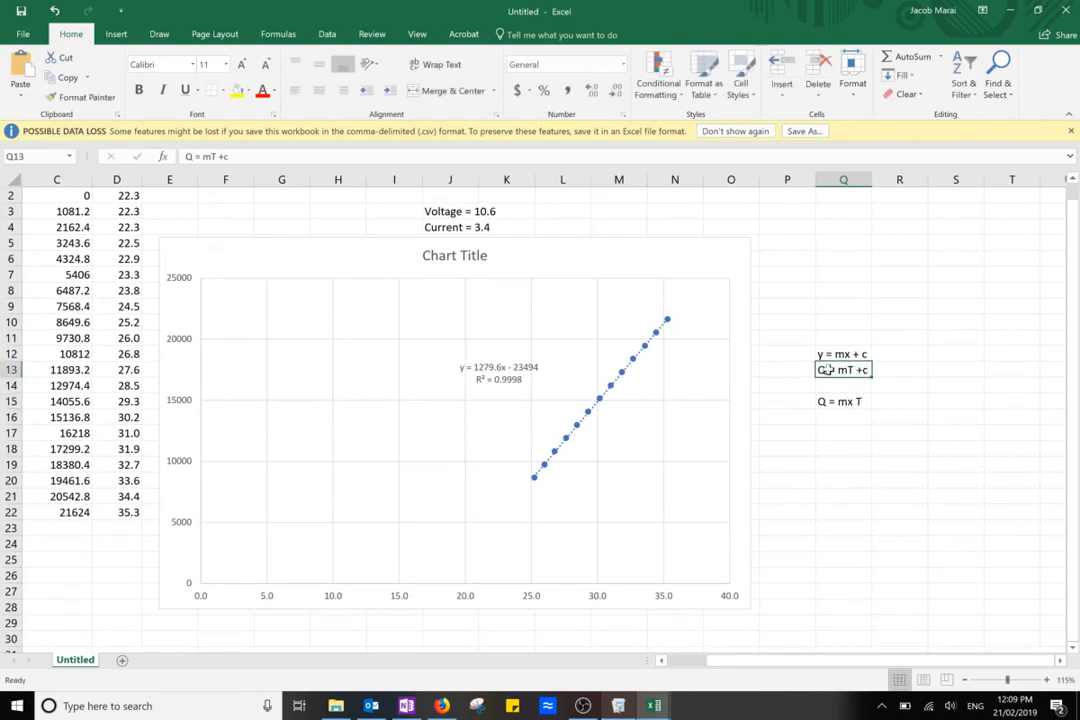
{"action": "left_click", "coordinate": [811, 373]}
{"action": "left_click", "coordinate": [831, 369]}
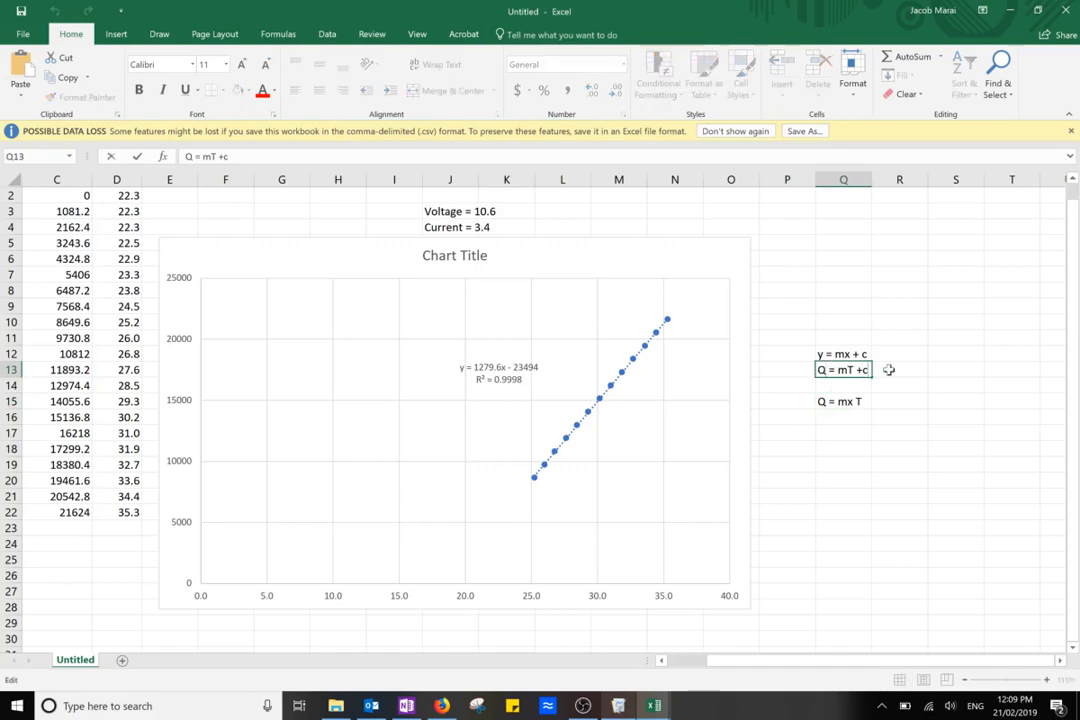
{"action": "key", "text": "BackSpace"}
{"action": "key", "text": "BackSpace"}
{"action": "key", "text": "BackSpace"}
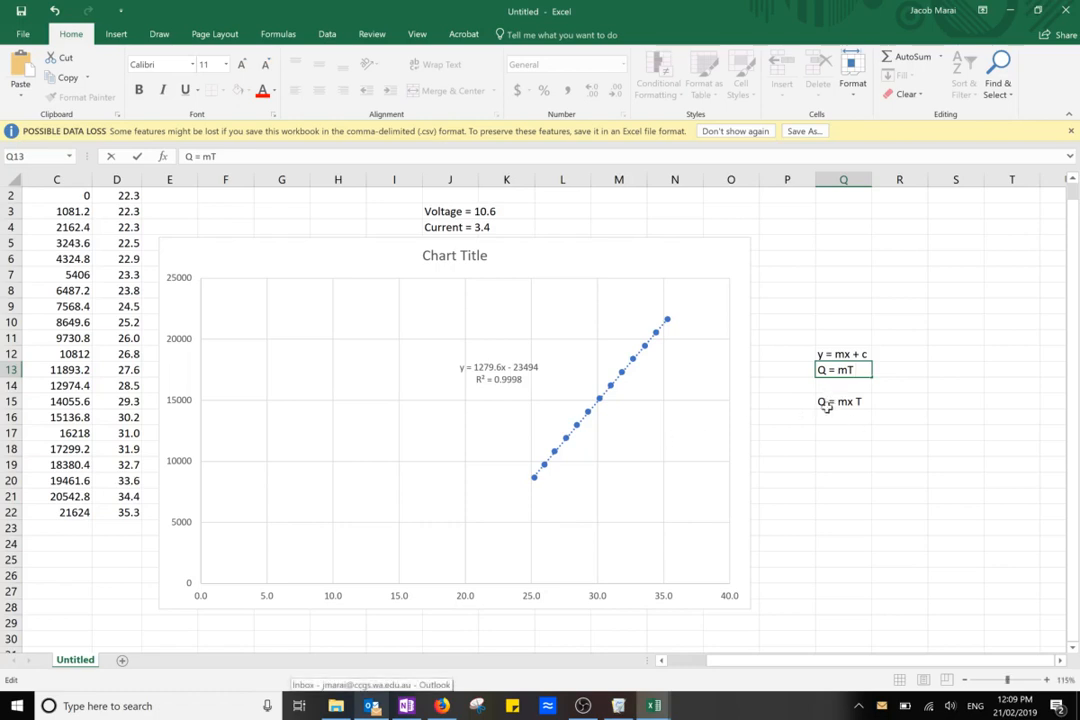
{"action": "left_click", "coordinate": [827, 402]}
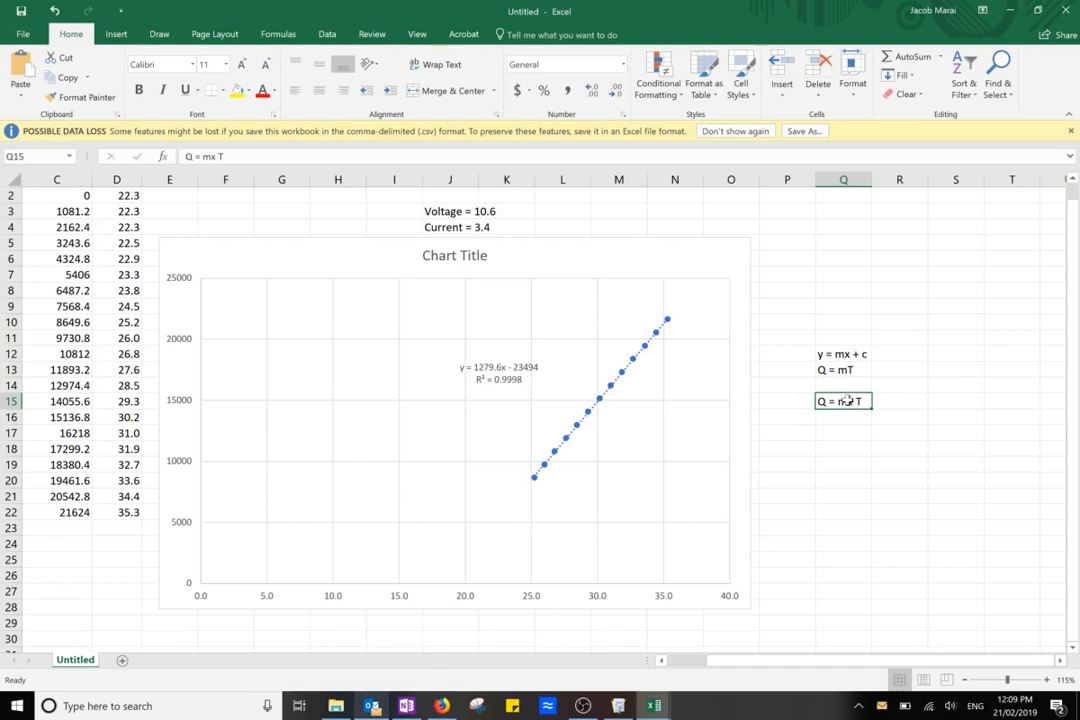
Change the heat equation in Q15 to Q = mc T
{"action": "double_click", "coordinate": [846, 400]}
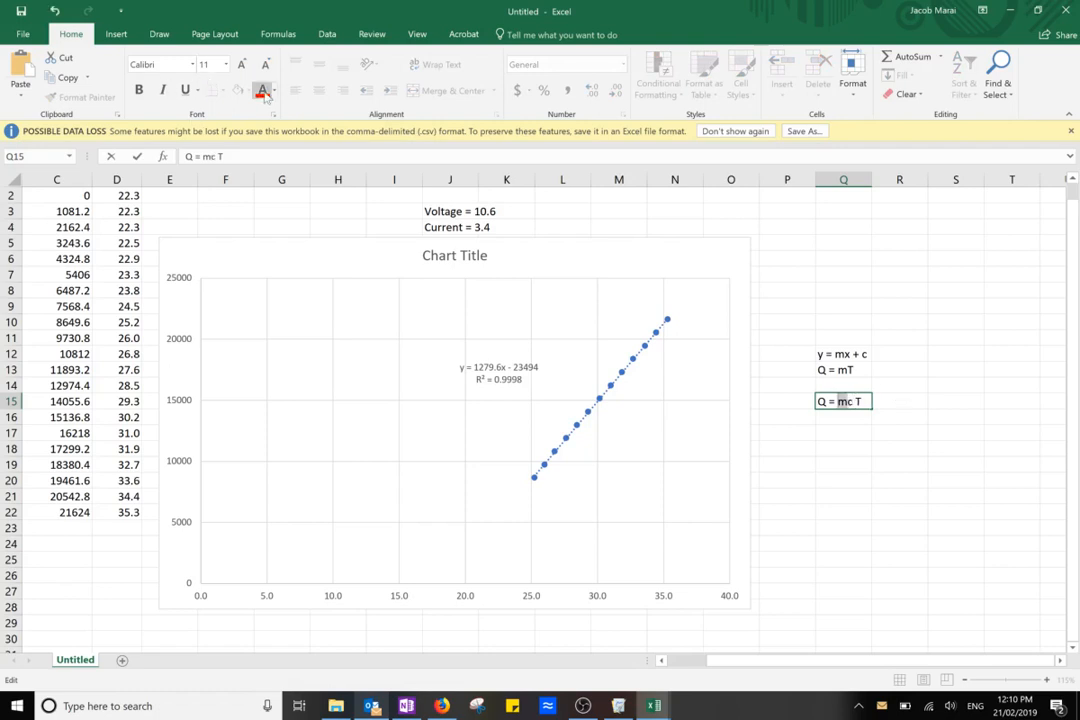
{"action": "key", "text": "Return"}
{"action": "key", "text": "Up"}
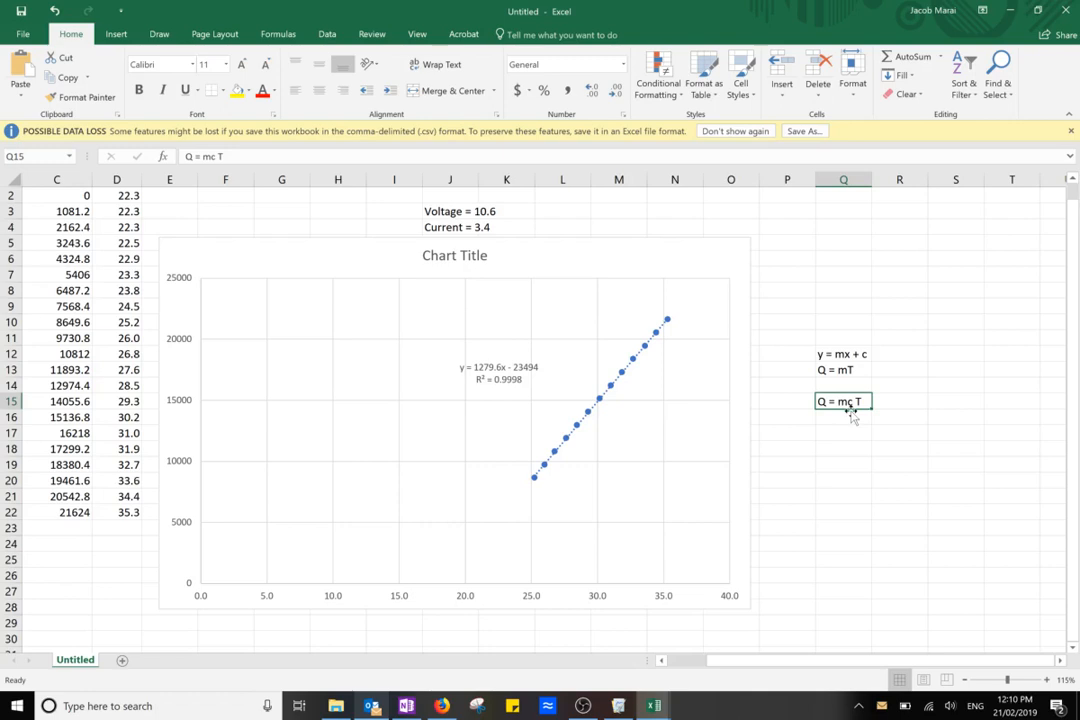
Record the mass as m = 0.5kg in J2, directly above the voltage and current values
{"action": "left_click", "coordinate": [822, 462]}
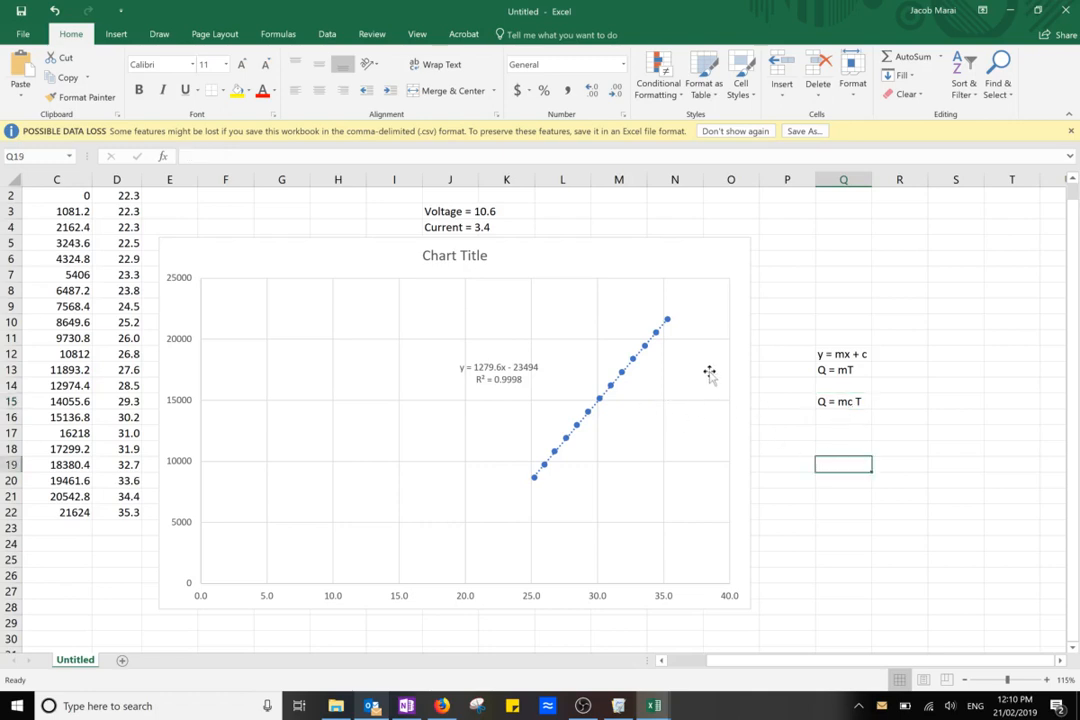
{"action": "left_click", "coordinate": [447, 199]}
{"action": "type", "text": "m = 0.5kg"}
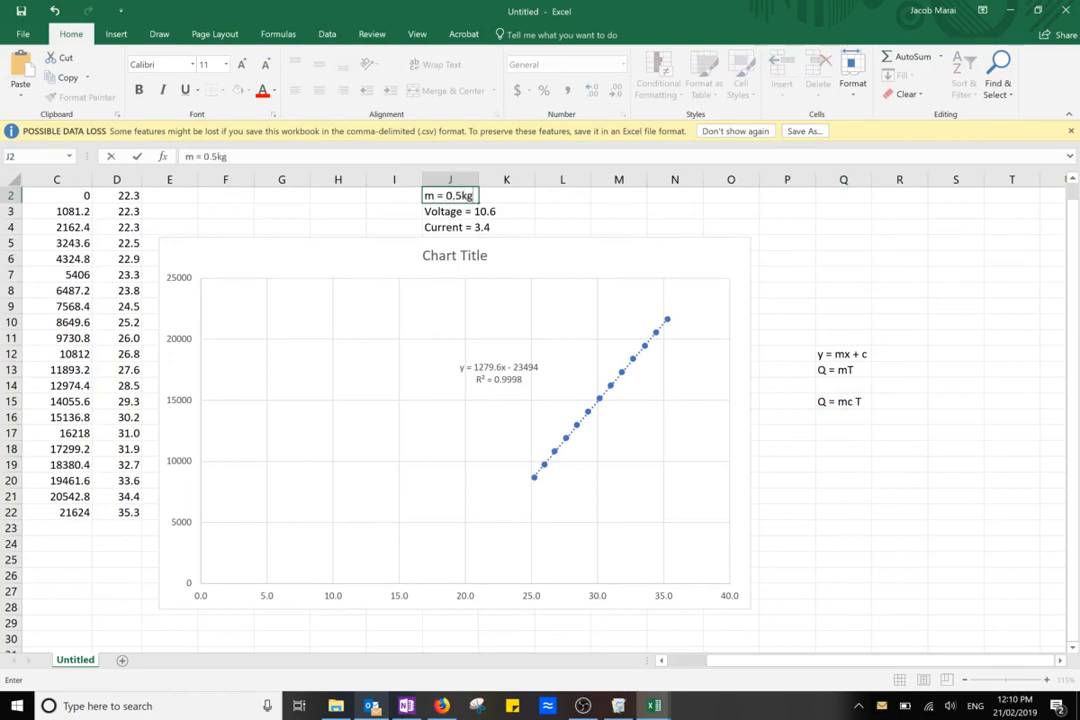
{"action": "key", "text": "Return"}
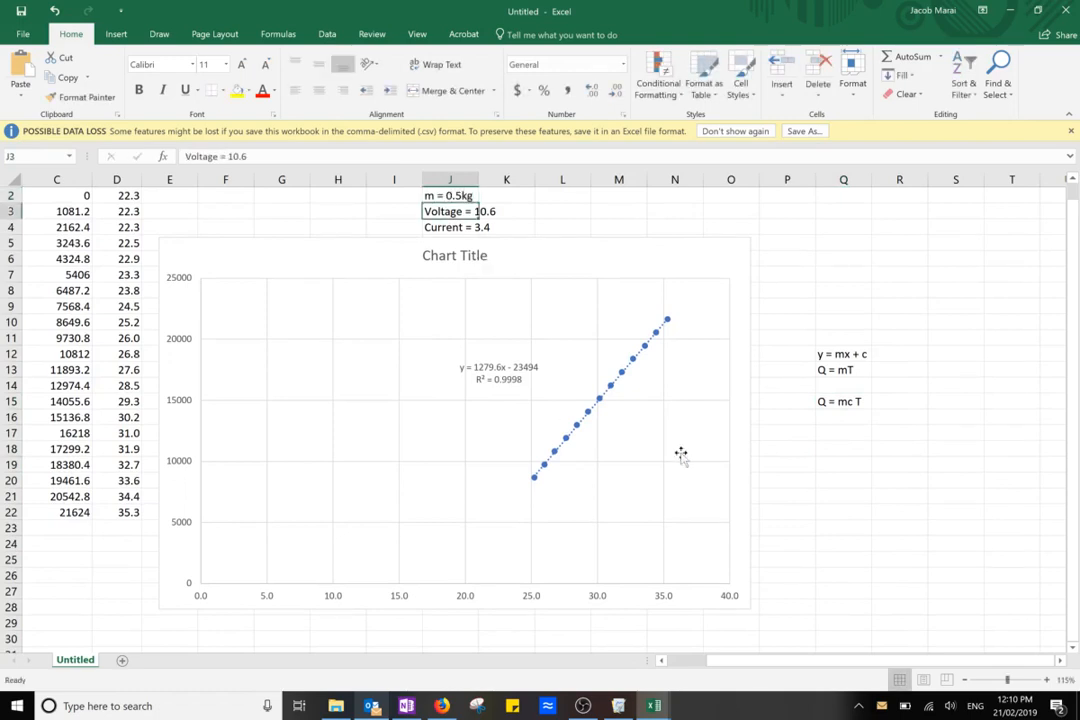
Enter grad = m.c in Q19 and the rearranged form c = gradient / m in Q21
{"action": "left_click", "coordinate": [841, 466]}
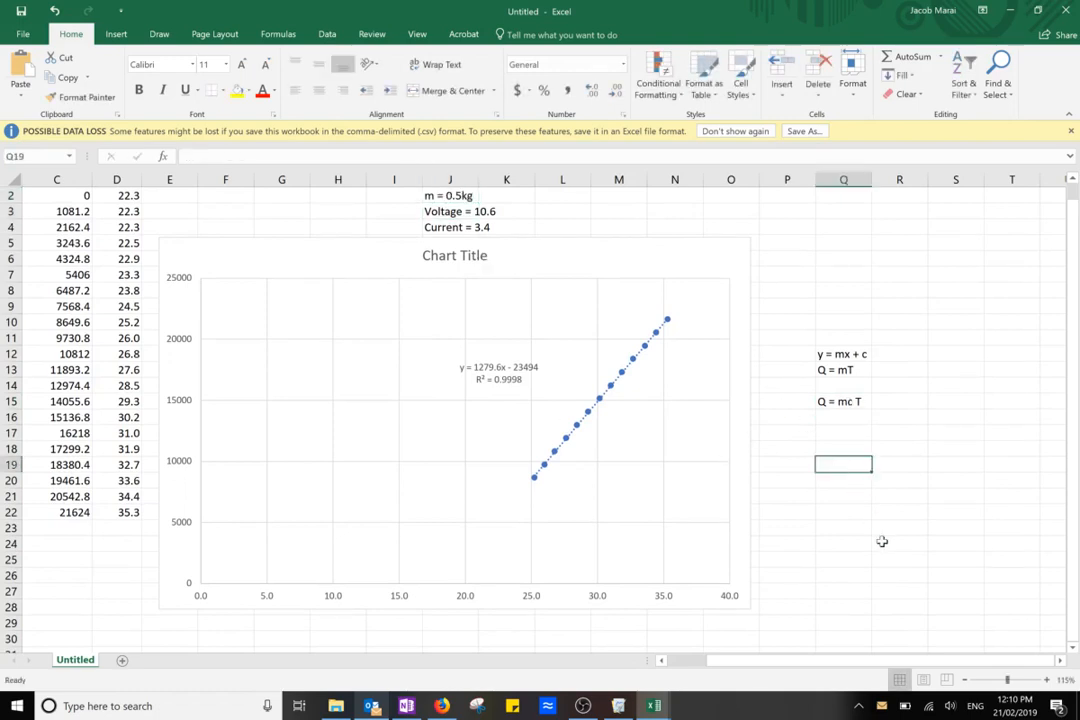
{"action": "type", "text": "grad = m.c"}
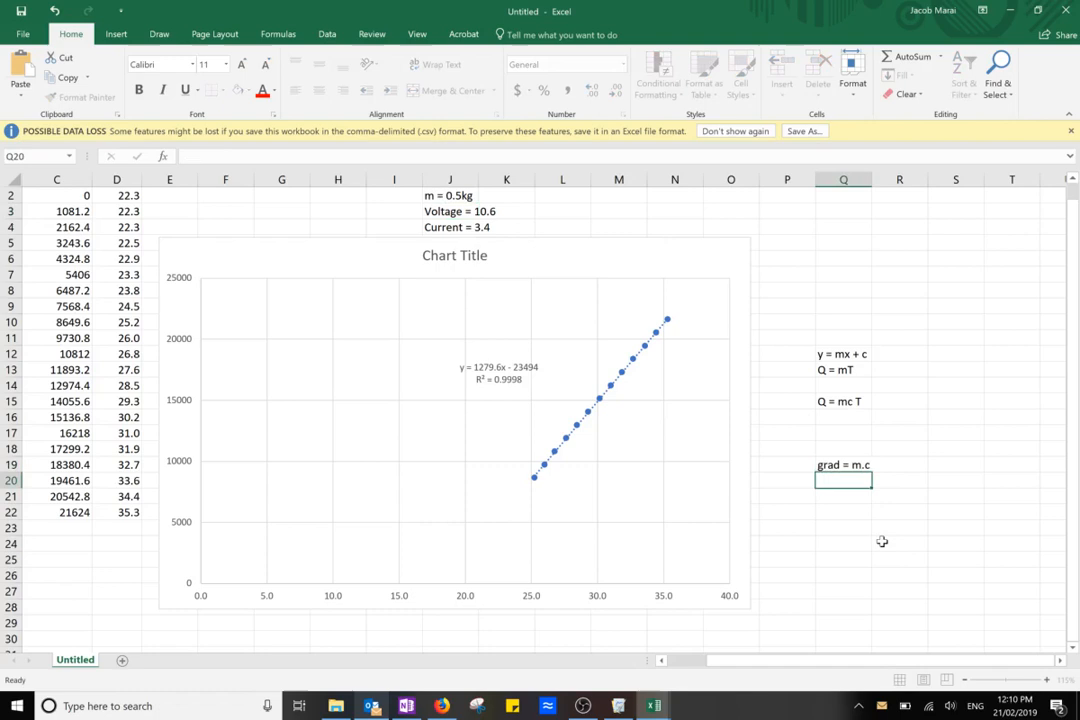
{"action": "key", "text": "Return"}
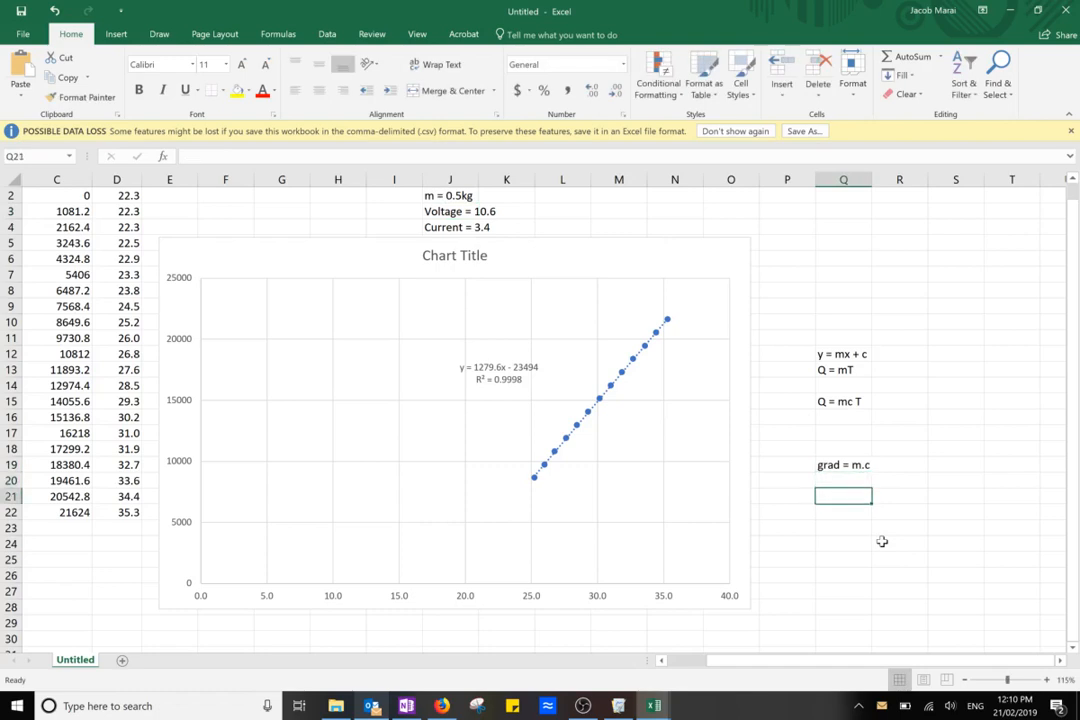
{"action": "type", "text": "c = "}
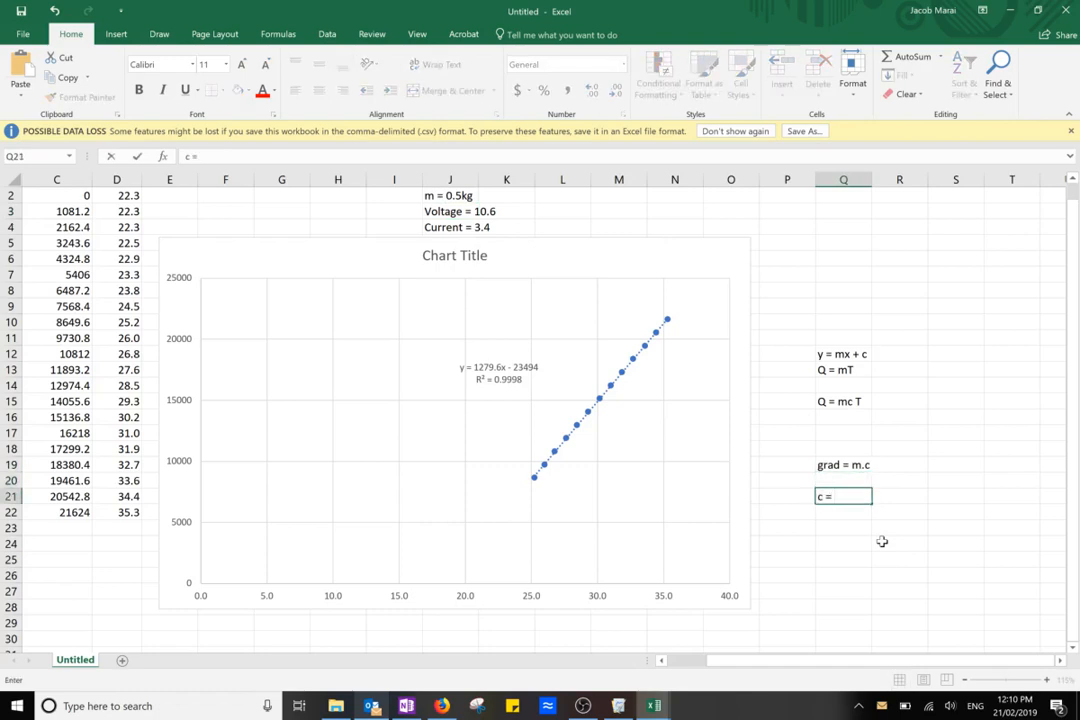
{"action": "type", "text": "gradient / m"}
{"action": "key", "text": "Return"}
Calculate the specific heat in Q22 with the formula = 1279 / 0.5
{"action": "type", "text": "="}
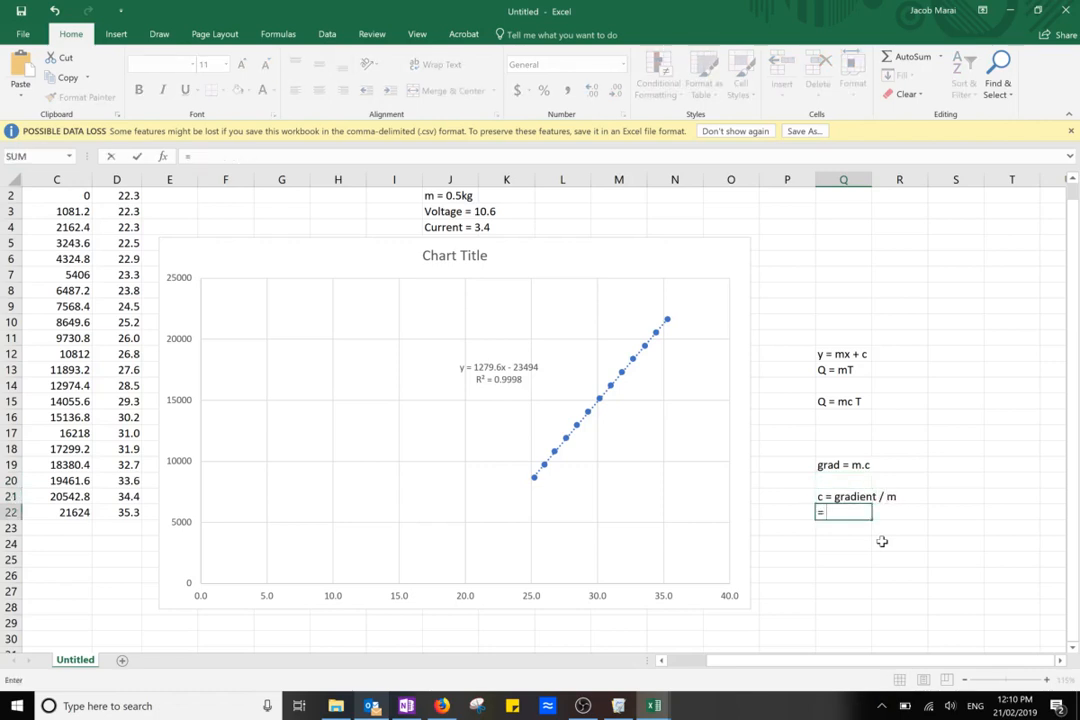
{"action": "type", "text": " 1279 / 0.5"}
{"action": "key", "text": "Return"}
{"action": "left_click", "coordinate": [844, 512]}
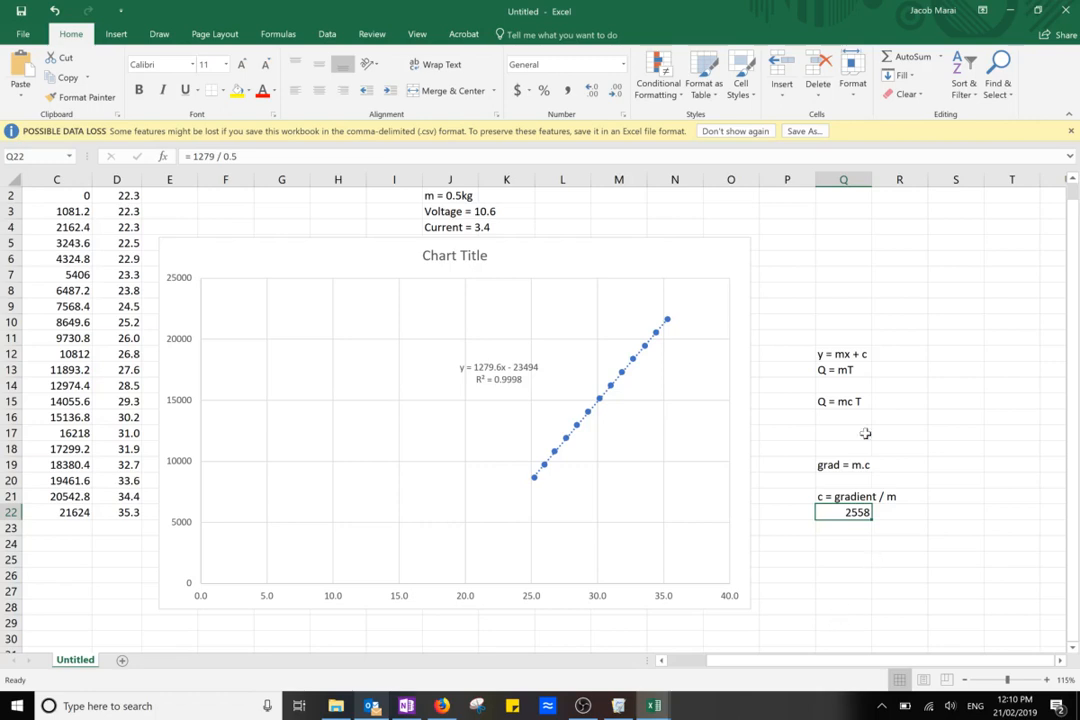
{"action": "left_click", "coordinate": [855, 461]}
{"action": "left_click", "coordinate": [830, 402]}
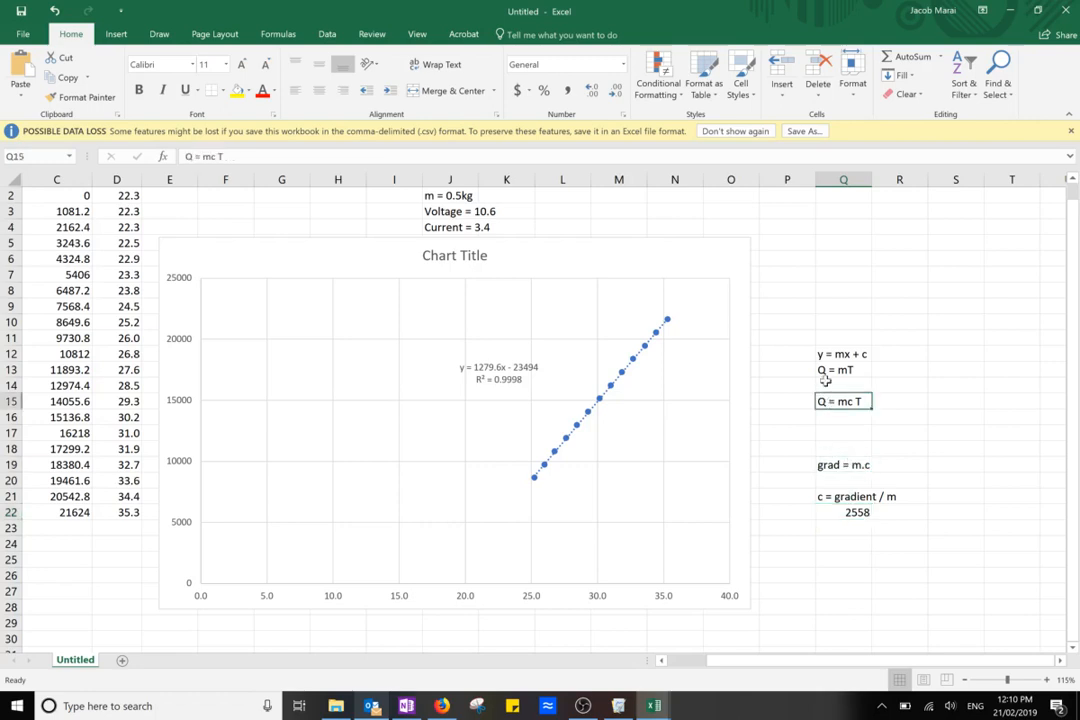
{"action": "left_click", "coordinate": [818, 369]}
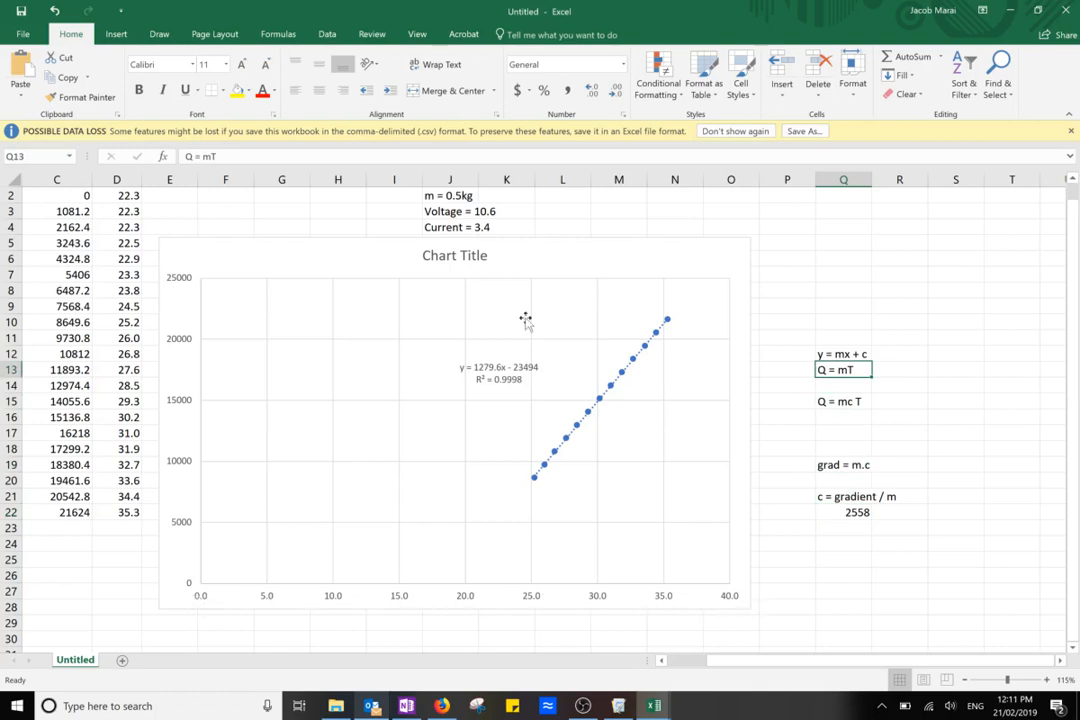
{"action": "left_click", "coordinate": [830, 401]}
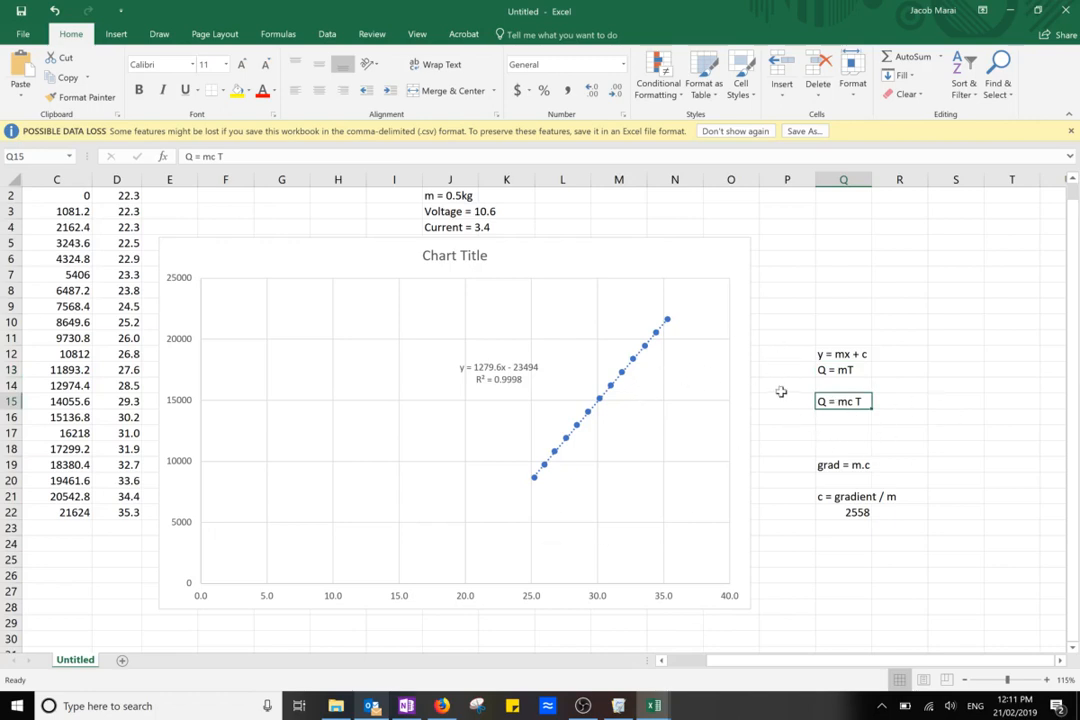
{"action": "double_click", "coordinate": [850, 401]}
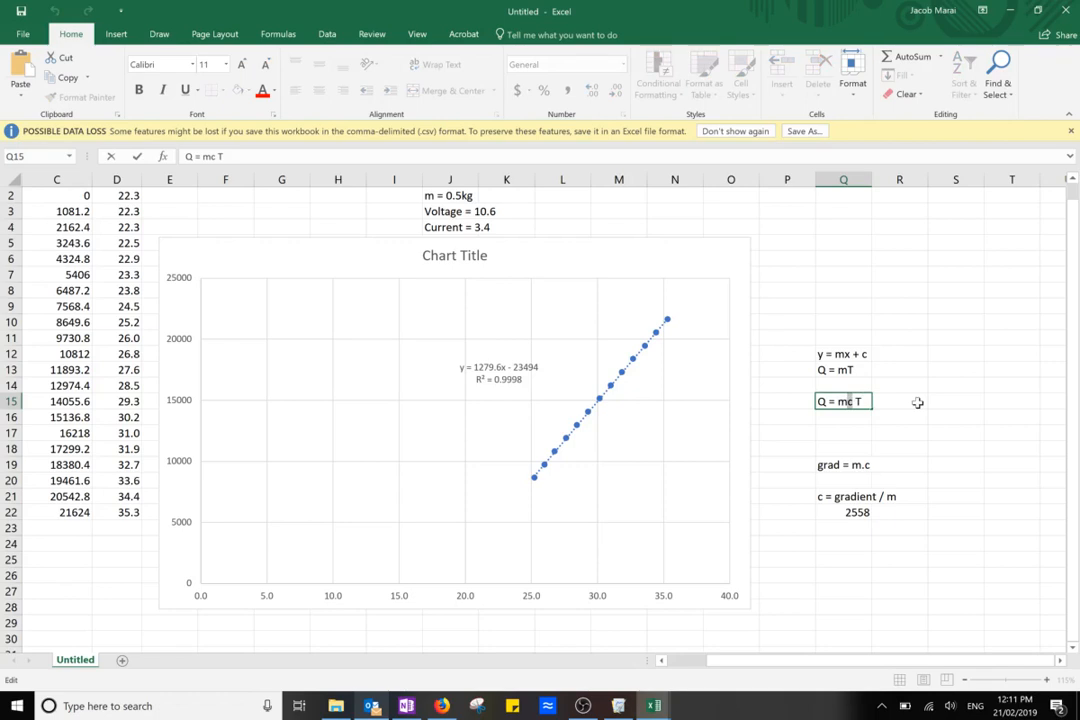
Shift the chart slightly left so it sits against the temperature column
{"action": "mouse_move", "coordinate": [709, 251]}
{"action": "left_mouse_down"}
{"action": "mouse_move", "coordinate": [709, 268]}
{"action": "mouse_move", "coordinate": [709, 253]}
{"action": "mouse_move", "coordinate": [697, 252]}
{"action": "left_mouse_up"}
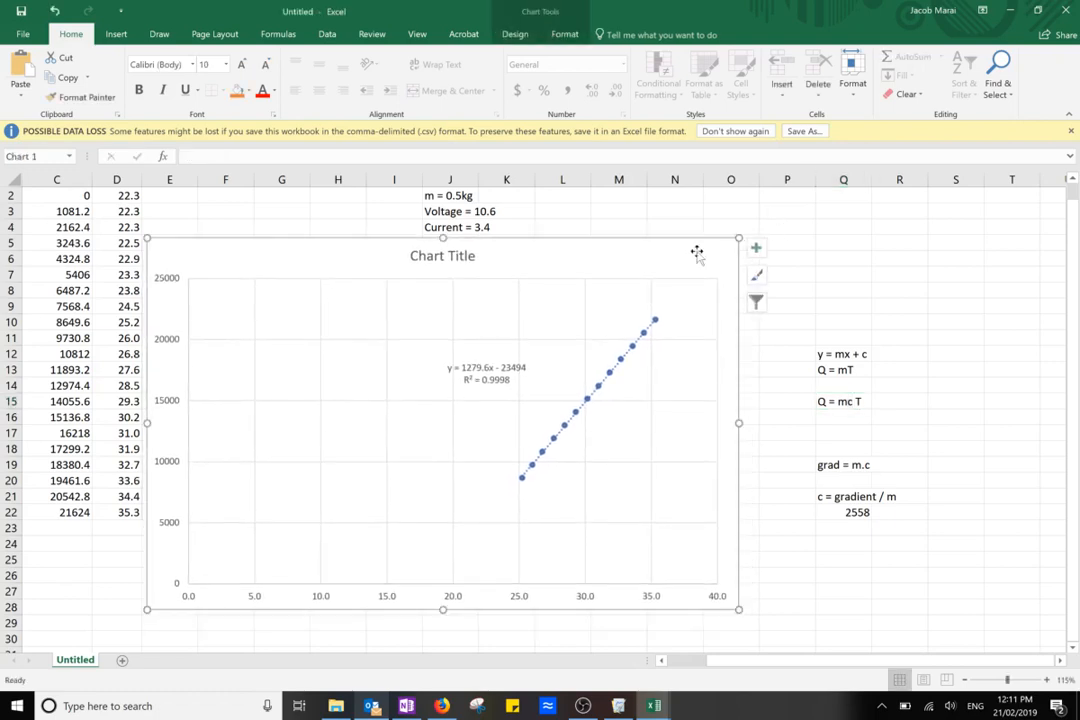
{"action": "left_click_drag", "start_coordinate": [583, 255], "coordinate": [551, 256]}
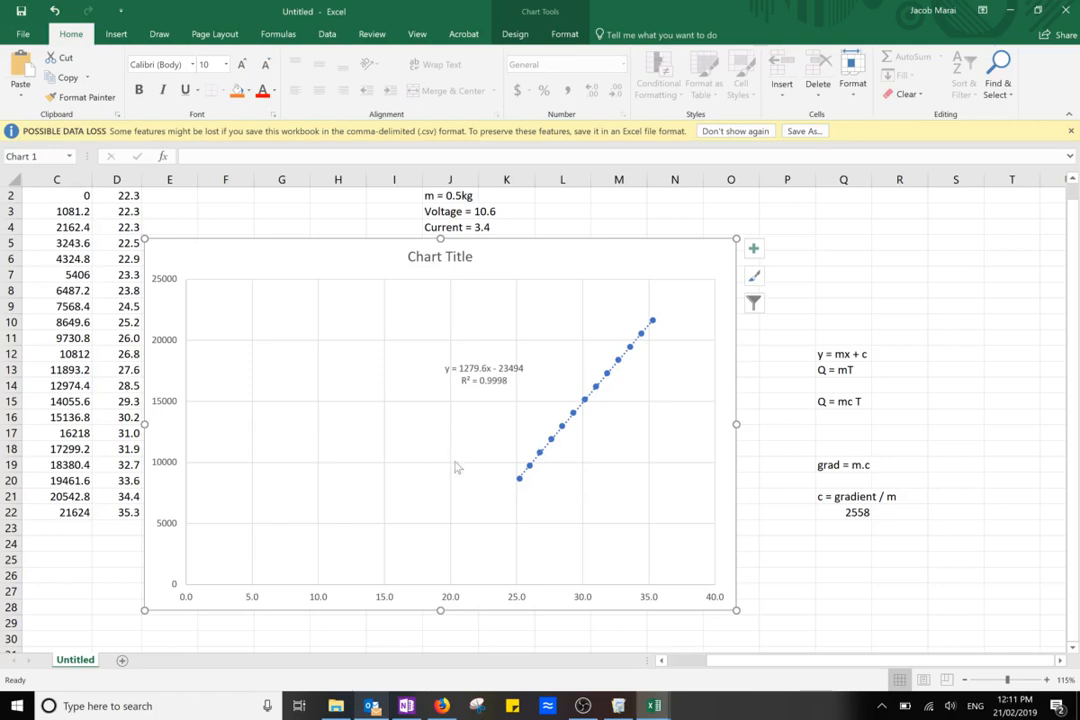
{"action": "left_click", "coordinate": [547, 489]}
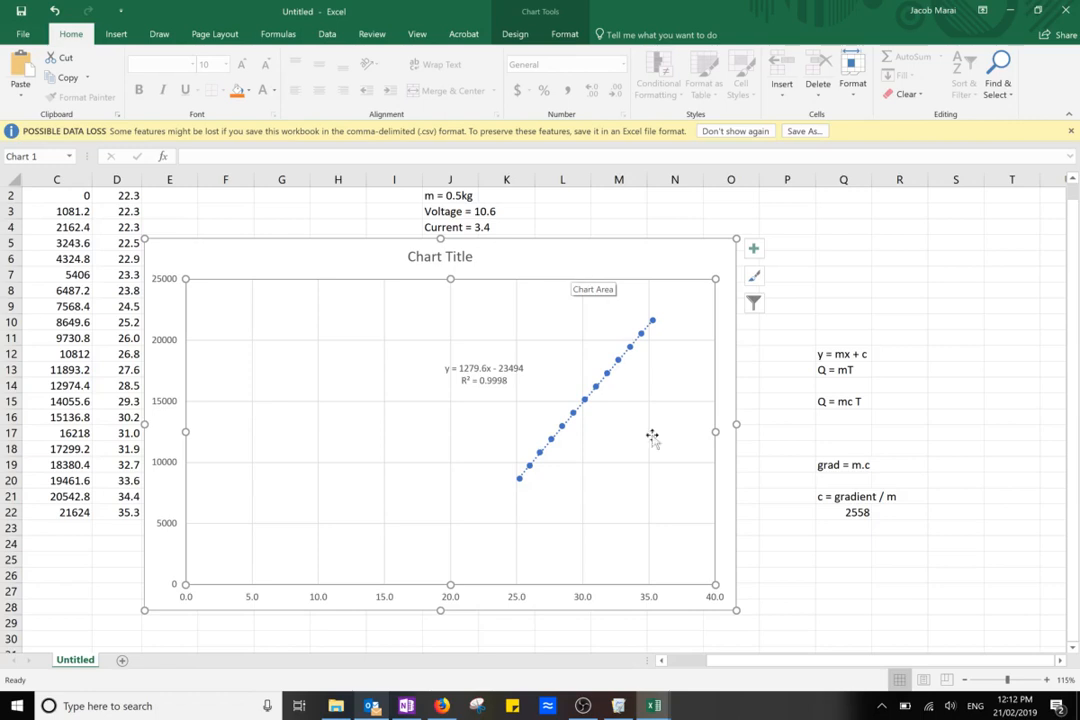
{"action": "left_click", "coordinate": [584, 706]}
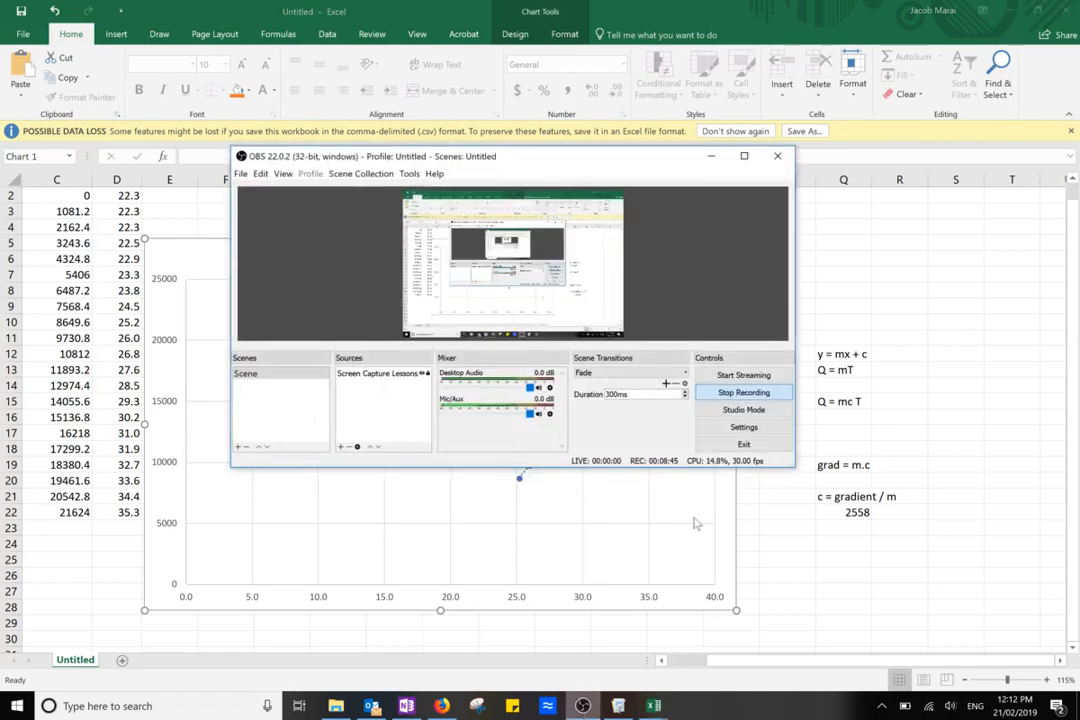